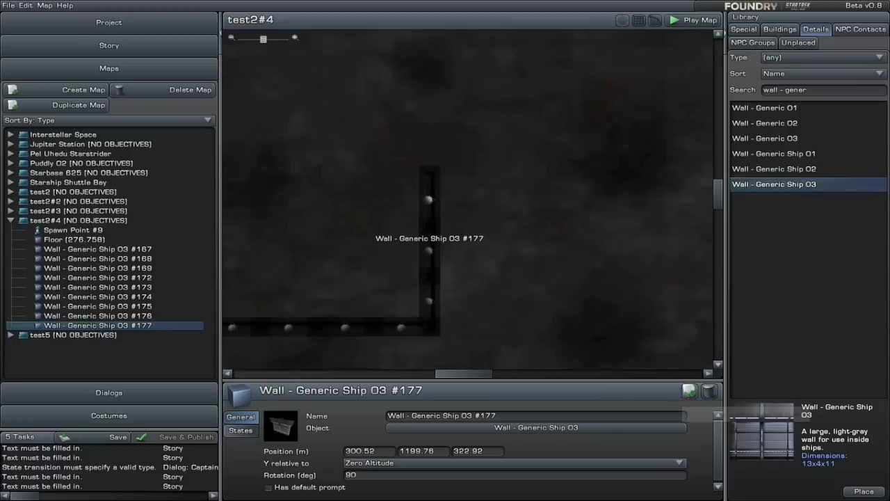
- Duplicate the uppermost wall of the vertical run and set the copy's Z position to 332.12 to extend the run
left_click(689, 391)
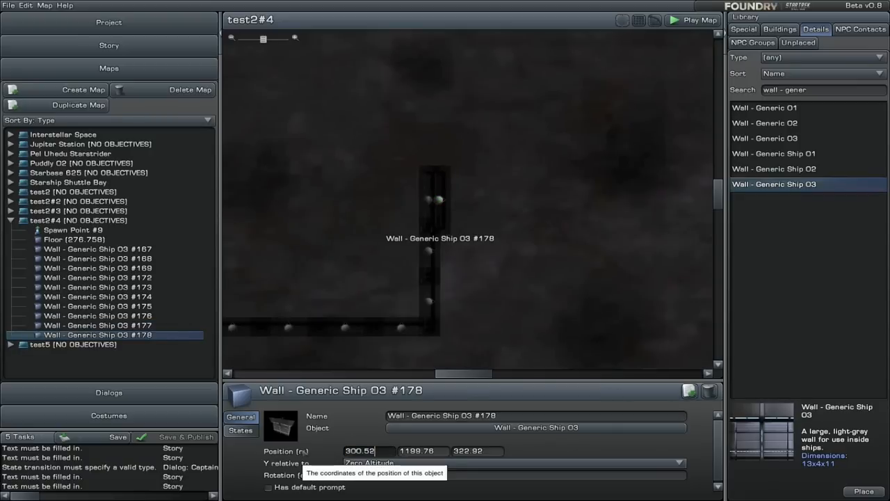
left_click(477, 450)
type("332.1")
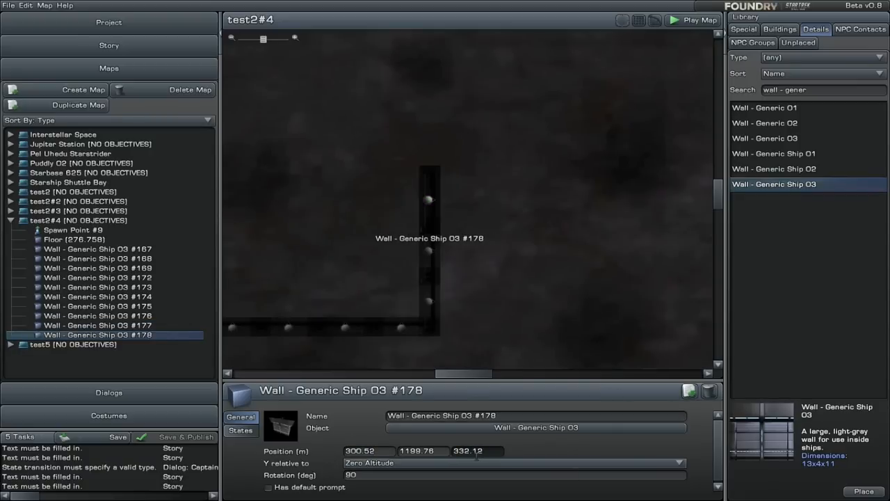
right_click_drag(513, 293, 600, 278)
left_click(518, 235)
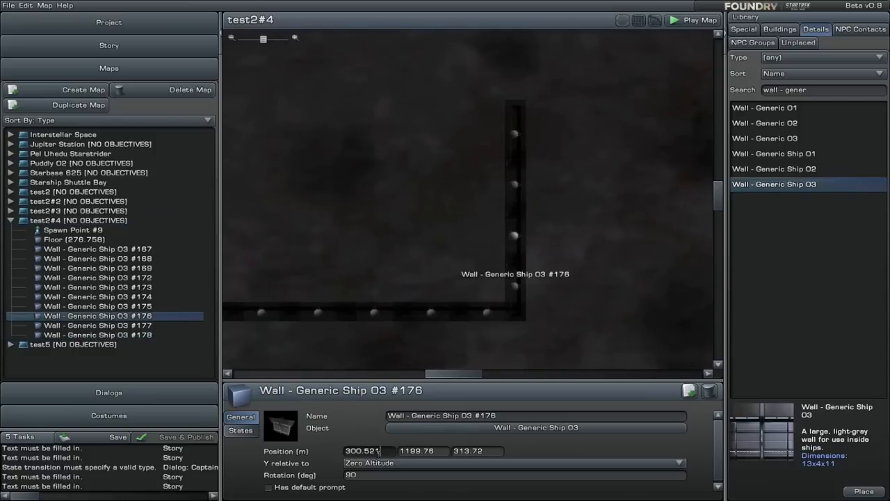
left_click(514, 136)
right_click_drag(602, 247, 580, 250)
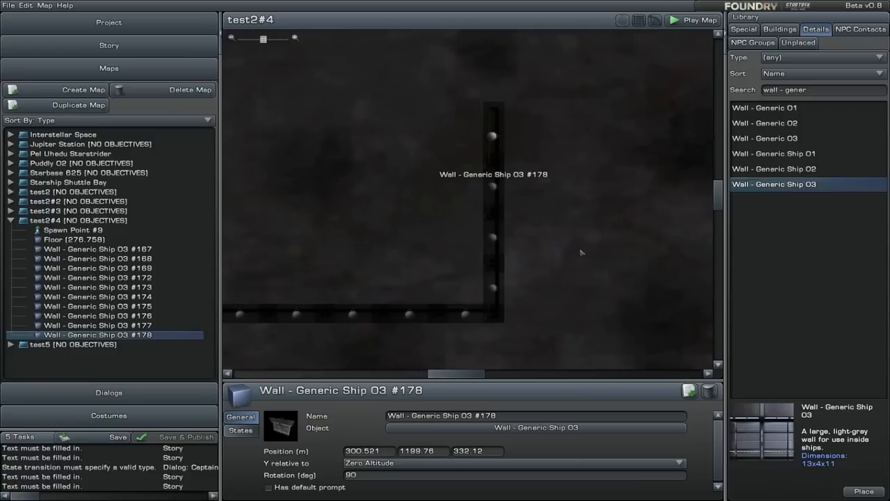
- Duplicate the four vertical walls together and set the copies' X position to 309.72 to form the corridor's opposite side
left_click(531, 291)
left_click_drag(475, 87, 517, 301)
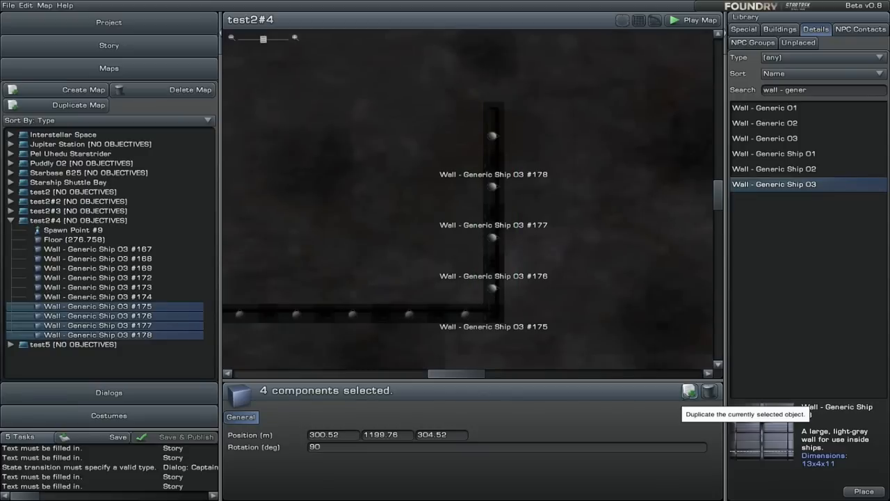
left_click(689, 390)
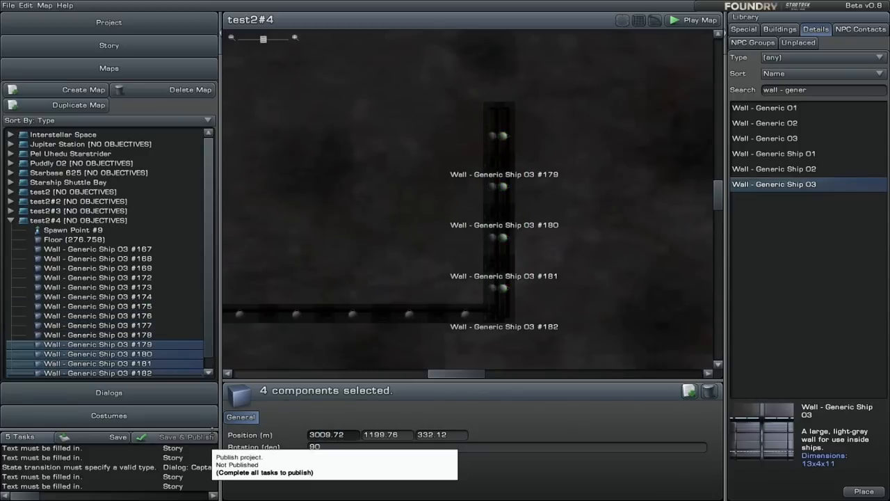
key("BackSpace")
key("Return")
- Duplicate the six walls of the horizontal row and set the copies' Z position to 290.8
left_click_drag(472, 351, 493, 277)
left_click_drag(431, 288, 485, 279)
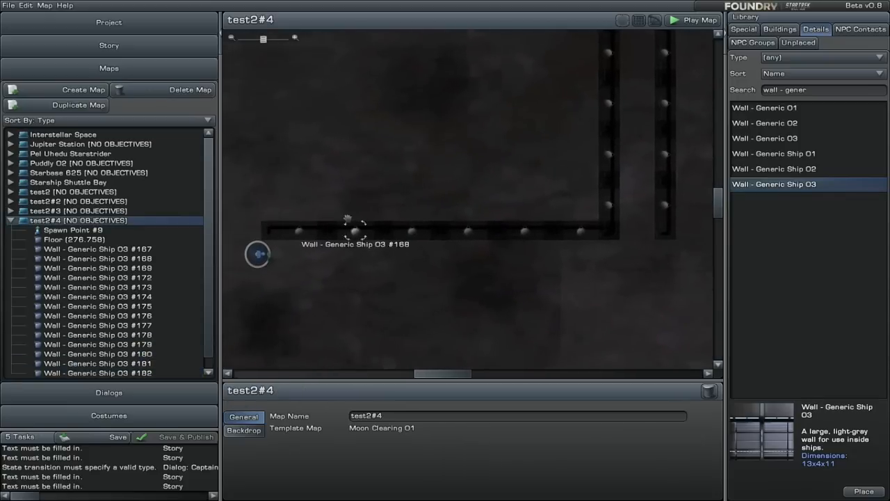
left_click_drag(262, 210, 703, 232)
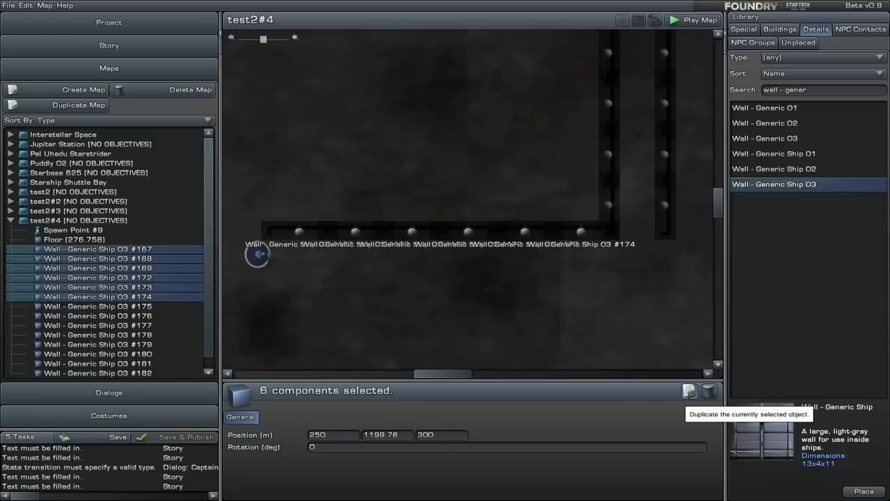
left_click(689, 391)
left_click(442, 434)
type("298")
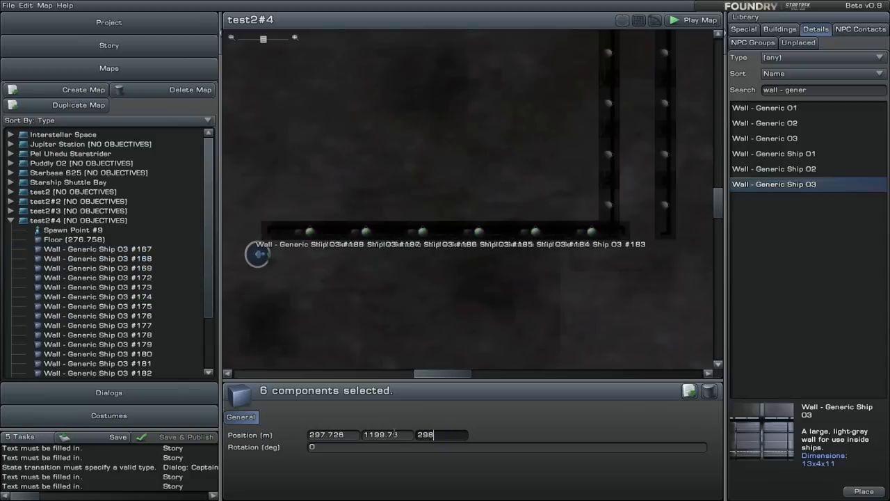
left_click(624, 312)
- Select the six copied horizontal walls and set their X position to 250 to align them with the original row
left_click(593, 282)
left_click(536, 283, "shift")
left_click(479, 283, "shift")
left_click(423, 284, "shift")
left_click(373, 284, "shift")
left_click(308, 282, "shift")
left_click(327, 434)
type("250")
key("Return")
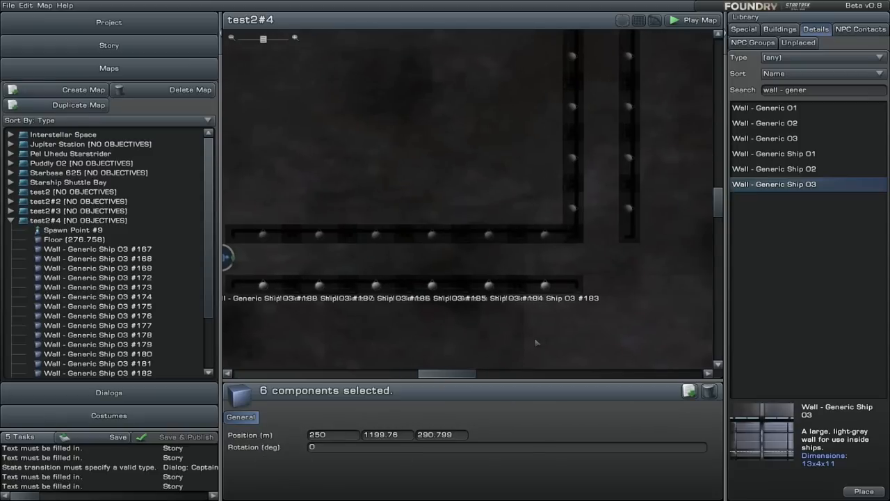
- Extend the lower horizontal row by duplicating its easternmost wall and setting the copy's X position to 305.2
left_click(545, 284)
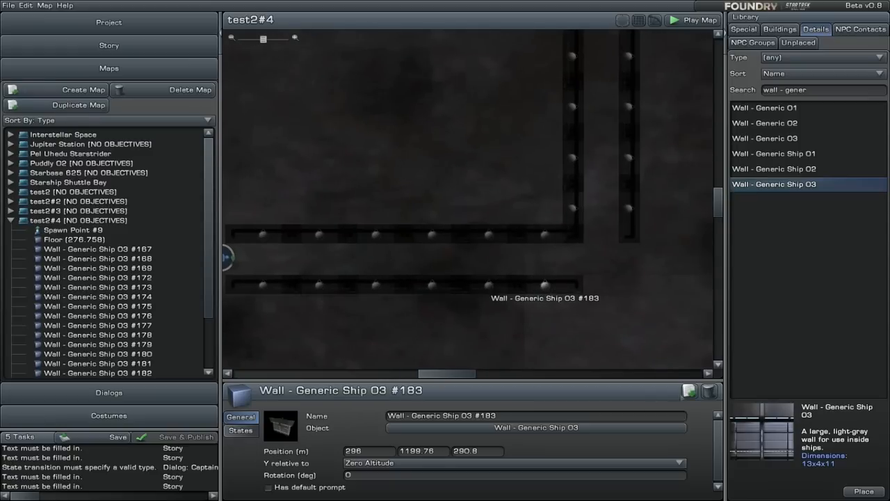
left_click(689, 391)
left_click(366, 451)
type("305.2")
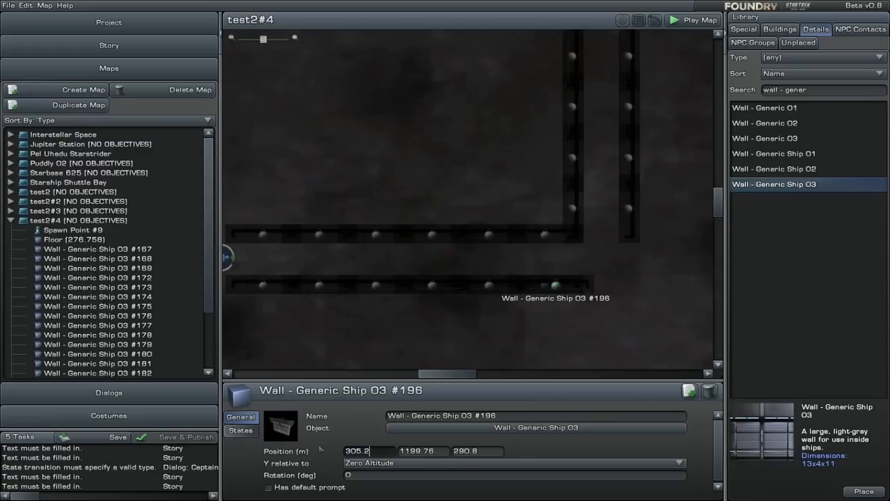
key("Return")
left_click(492, 450)
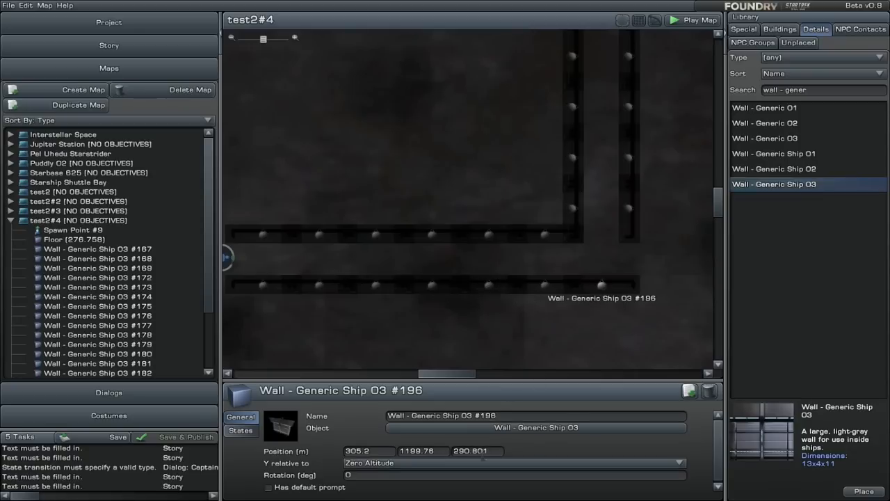
- Close the outer corner by duplicating the lowest outer vertical wall and setting the copy's position to X 309.72, Z 295.32
left_click(629, 208)
left_click(348, 450)
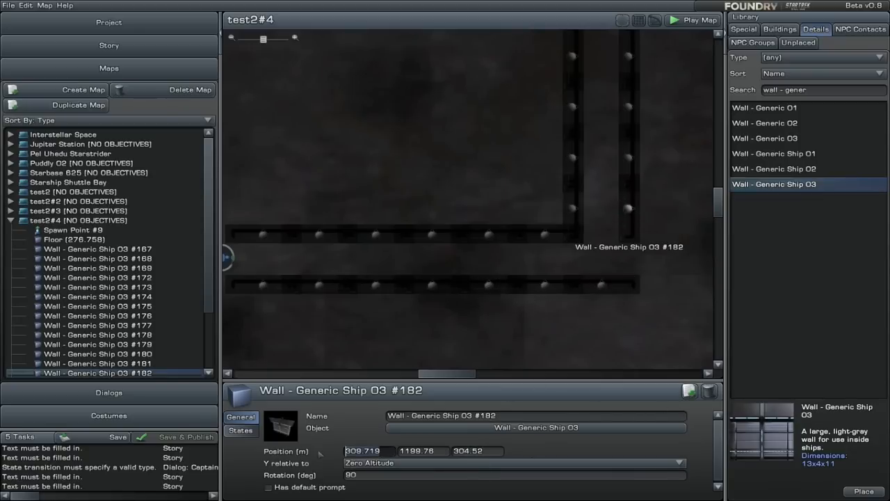
left_click(690, 391)
left_click(362, 451)
type("308.71")
key("Return")
left_click(483, 451)
type("295.32")
key("Return")
left_click(629, 208)
left_click(629, 159)
- Duplicate the outer corner's vertical wall and set the copy's X position to 245.48 to close the corridor beside the spawn point
right_click_drag(535, 334, 600, 329)
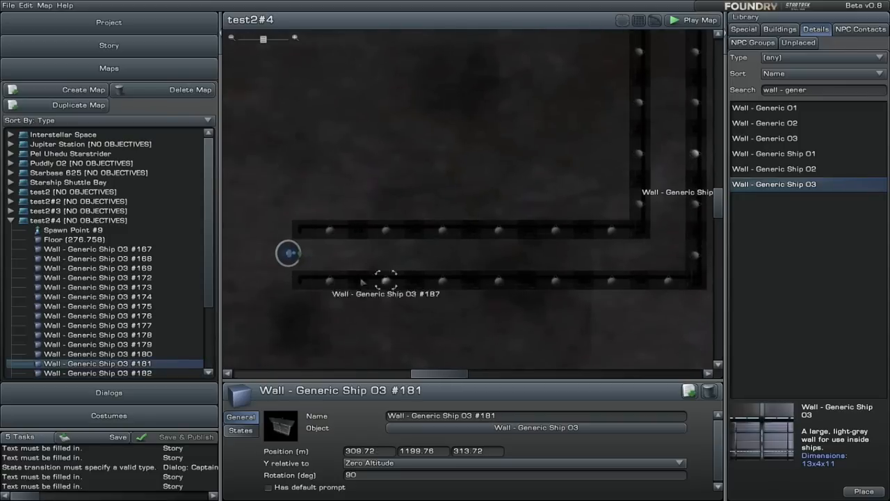
left_click(633, 283)
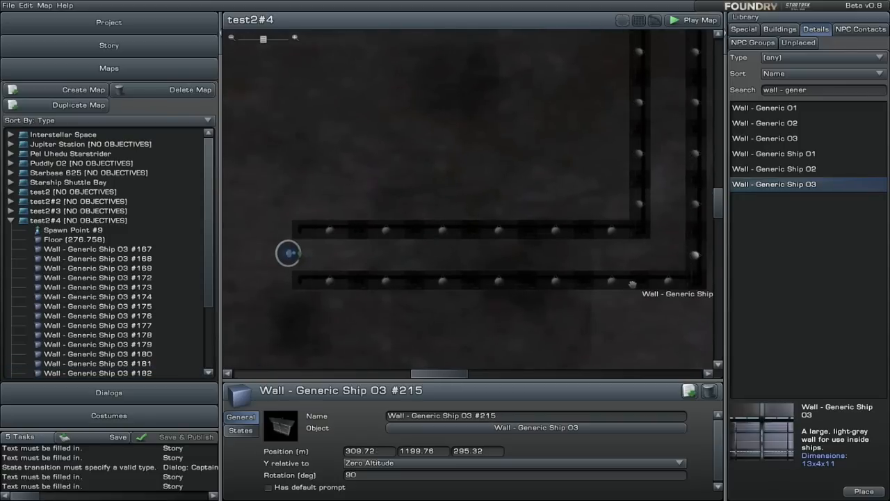
left_click(332, 228)
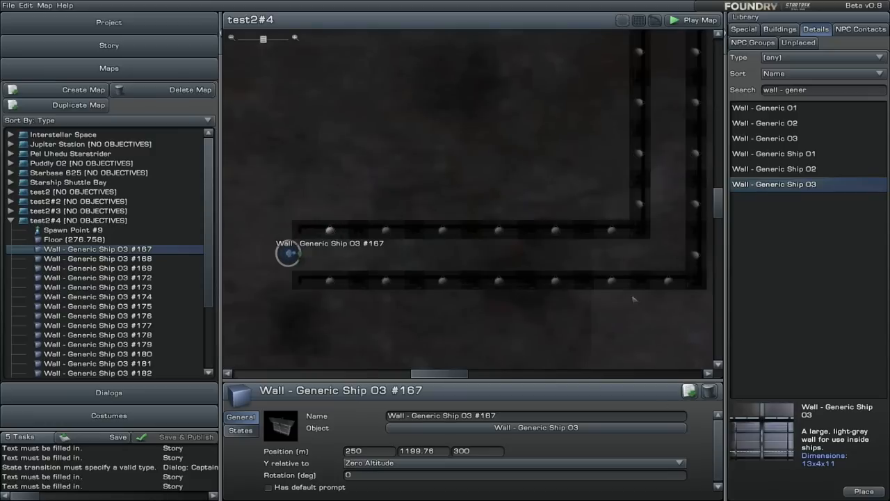
left_click(698, 254)
left_click(690, 391)
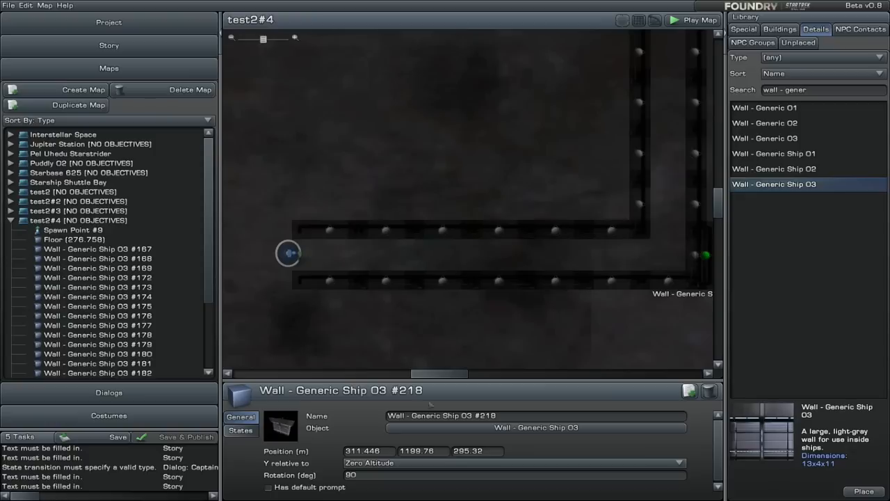
left_click_drag(387, 452, 293, 452)
type("245.48")
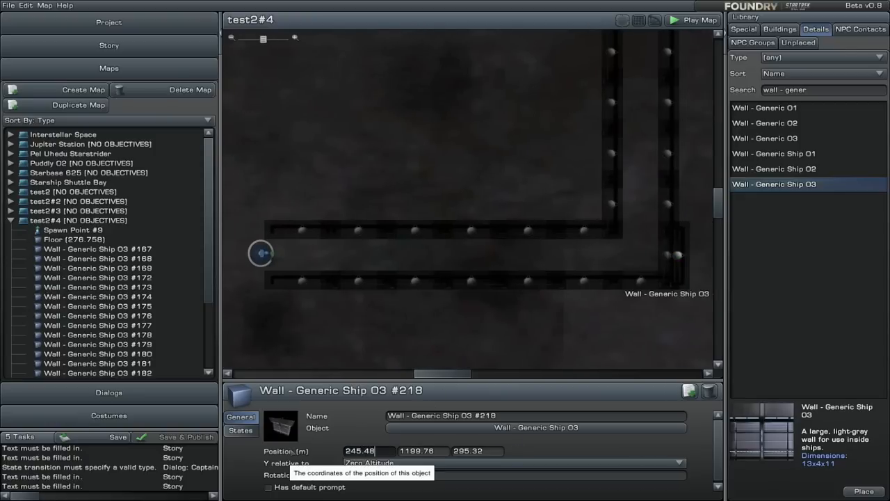
key("Return")
right_click_drag(546, 146, 363, 273)
left_click(421, 185)
left_click(429, 179)
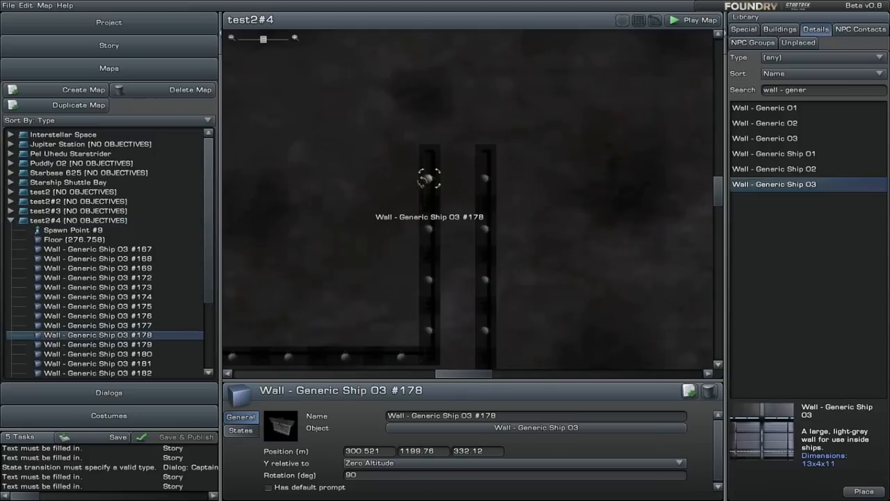
left_click(689, 390)
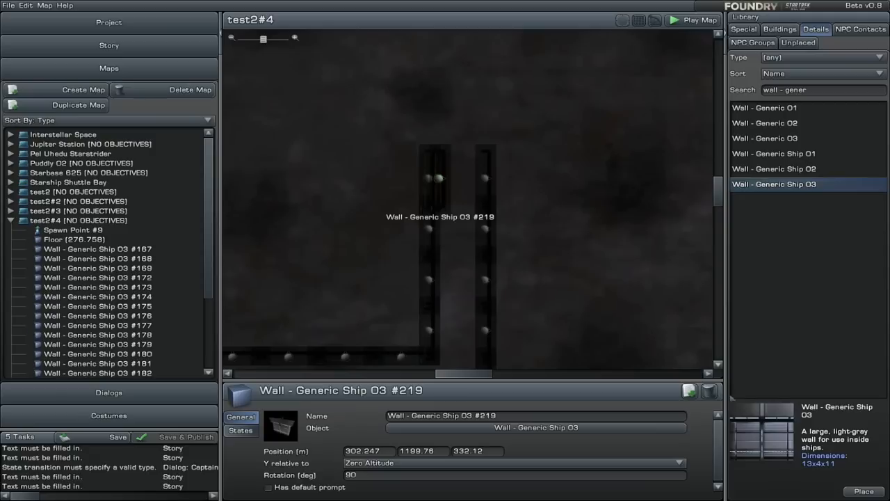
left_click(708, 391)
- Cap the vertical corridor by duplicating the lower row's easternmost wall and setting the copy's position to X 305.2, Z 336.64
right_click_drag(498, 358, 496, 255)
left_click(457, 304)
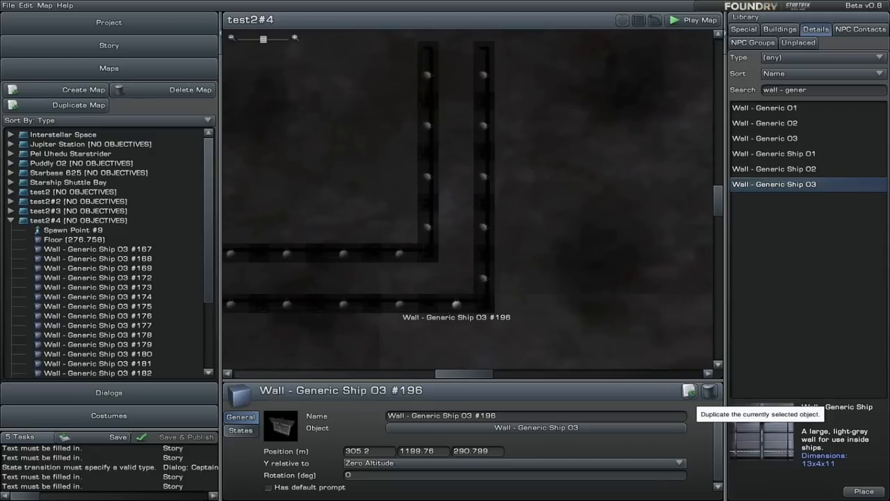
left_click(689, 390)
left_click(362, 451)
type("305.2")
key("Return")
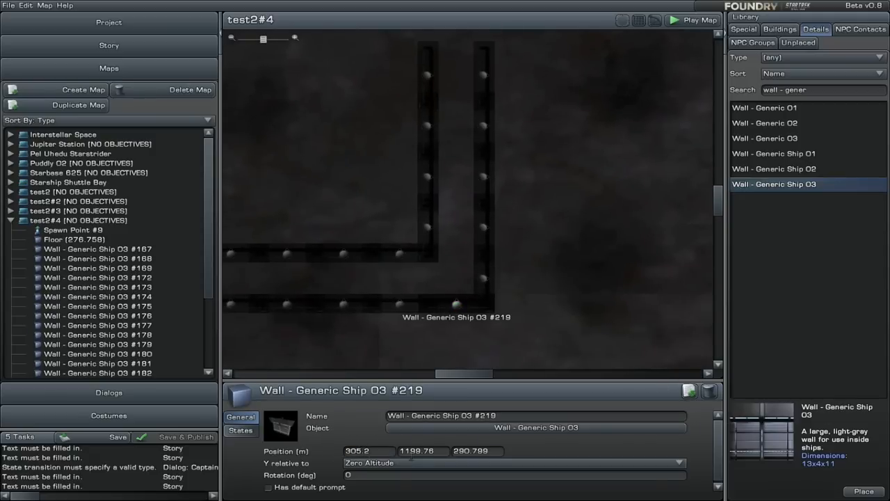
left_click(480, 450)
type("336.64")
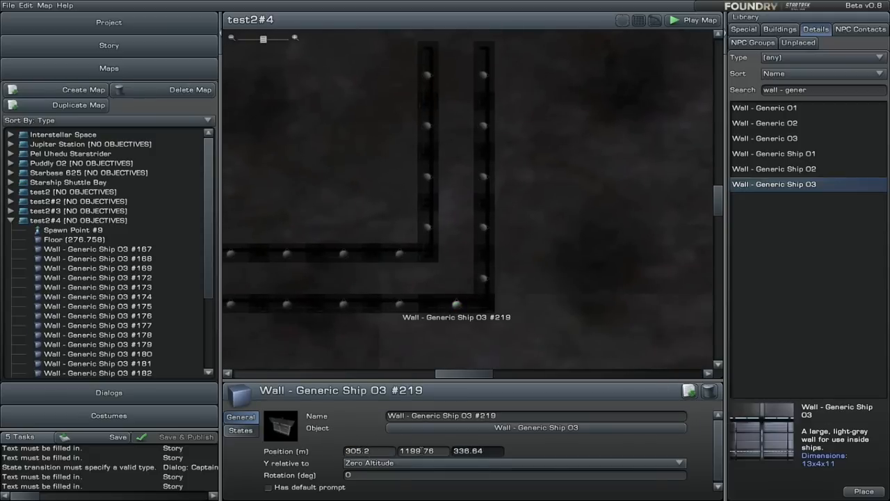
key("Return")
right_click_drag(684, 239, 723, 240)
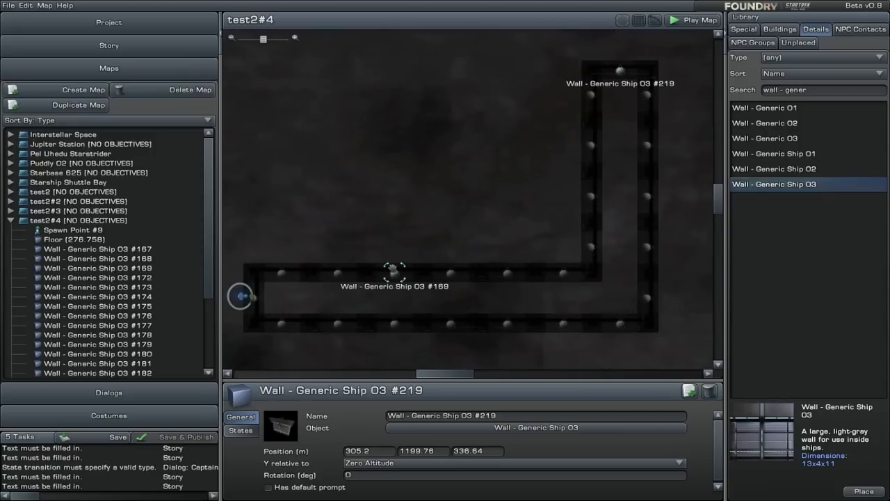
- Replace the third wall of the upper horizontal row with Wall - Door 08 and set its Y position to 1200.99
left_click(394, 272)
left_click(498, 428)
left_click(376, 169)
type("wall - do")
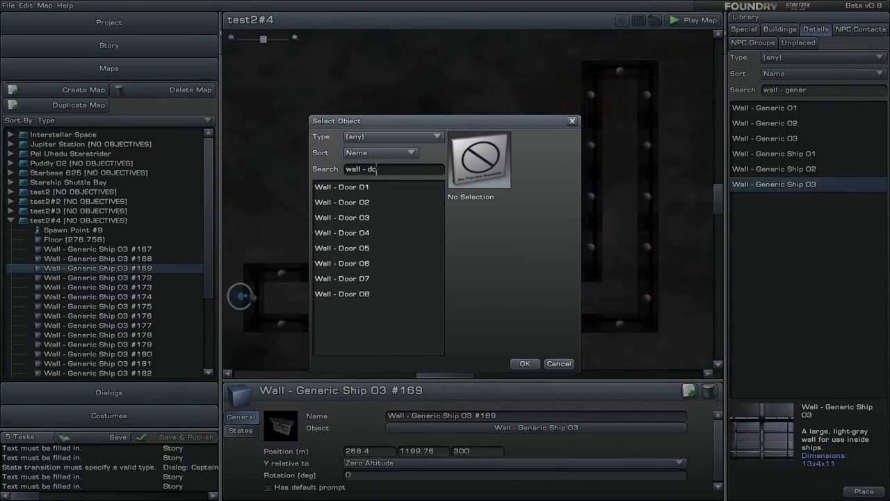
type("or")
left_click(399, 187)
left_click(361, 293)
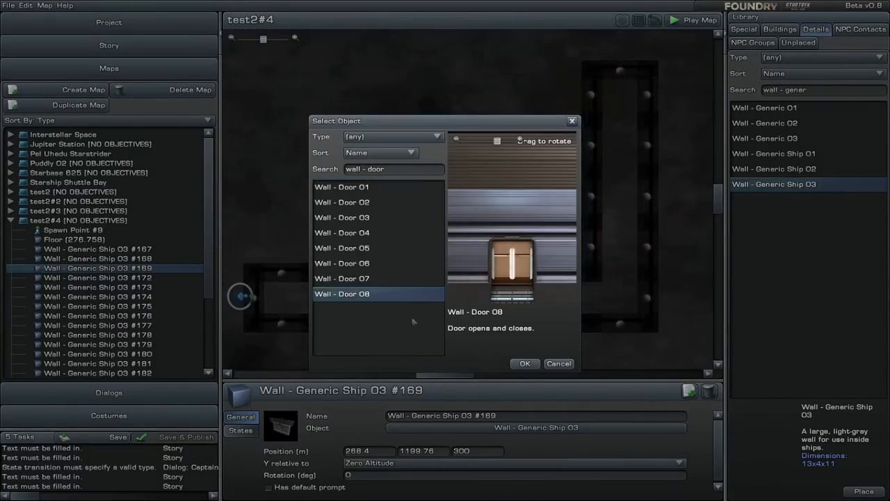
left_click(525, 363)
left_click(424, 450)
type("1200.99")
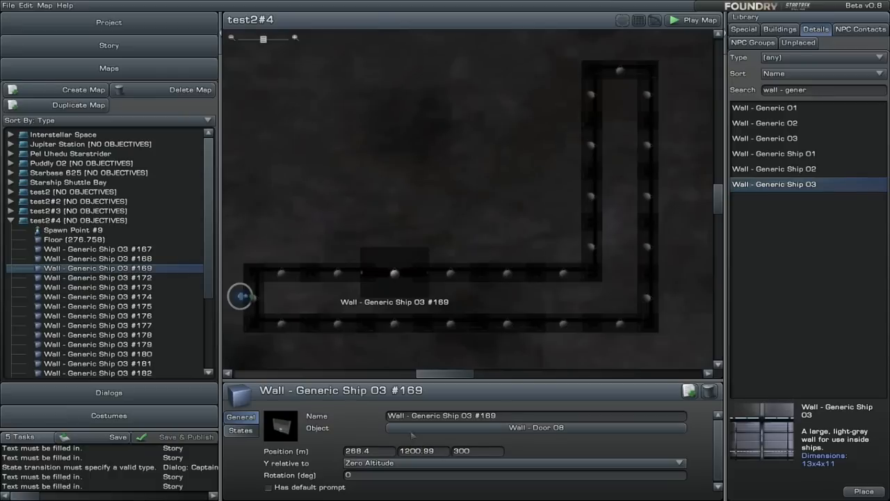
- Rename the new door object as Door #1
triple_click(445, 416)
type("Door")
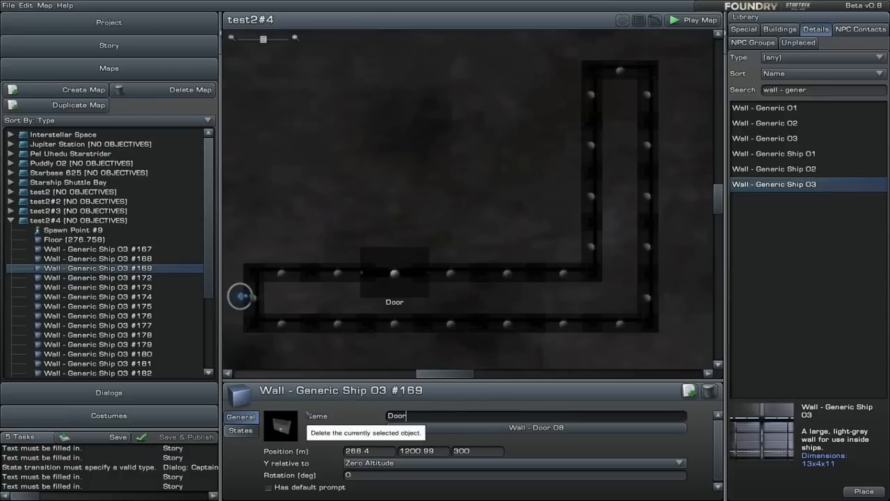
type(" #1")
key("Return")
- Replace the corridor's end wall beside the spawn point with Wall - Turbolift 02
left_click(256, 300)
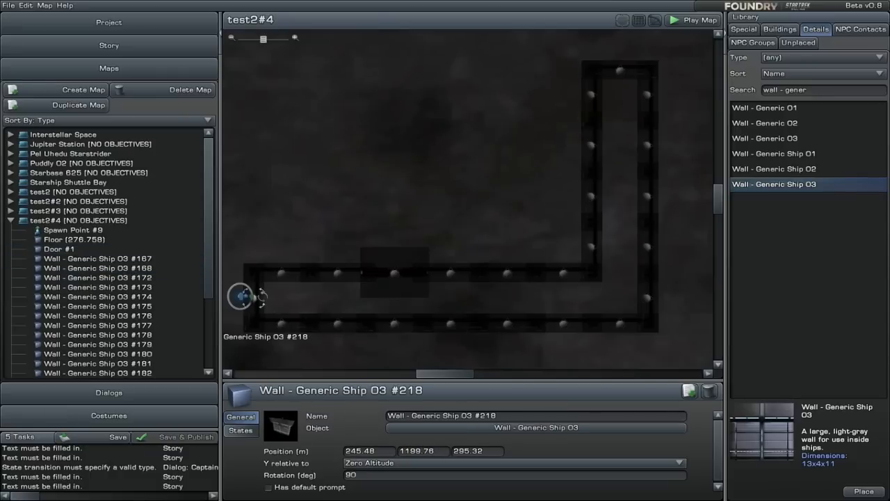
left_click(537, 427)
left_click(377, 170)
type("turbolift")
left_click(348, 187)
left_click(348, 203)
left_click(525, 363)
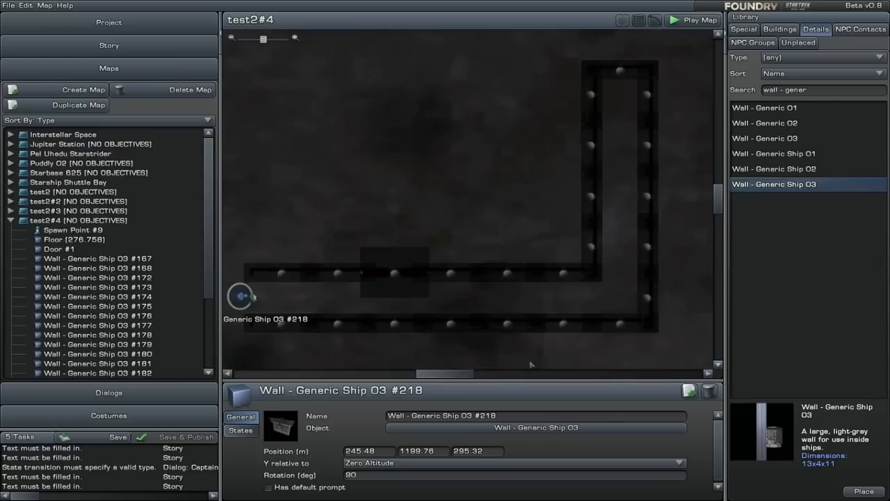
- Set the turbolift's Y position to 1200 and its rotation to 0 degrees
left_click(401, 451)
type("1200")
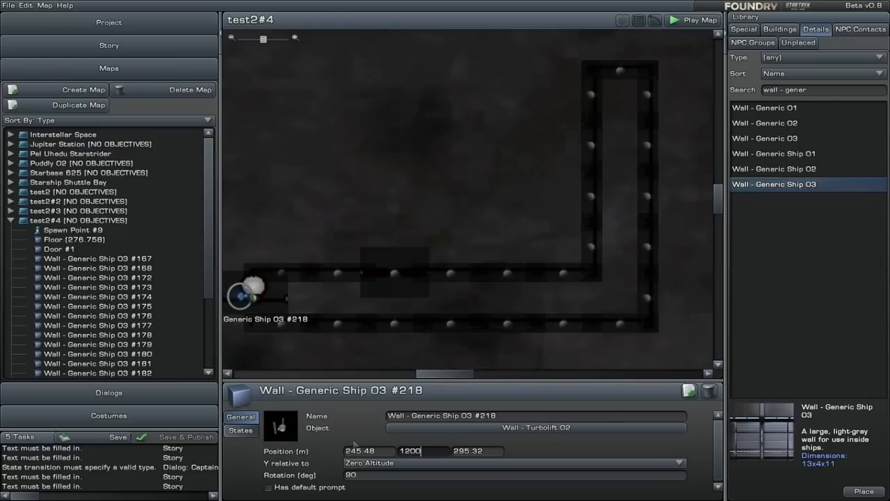
key("Return")
left_click_drag(359, 476, 306, 477)
type("0")
key("Return")
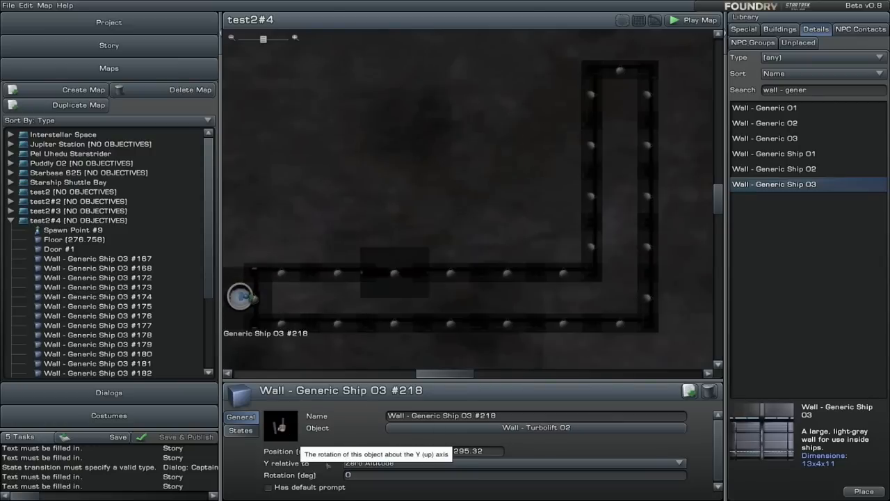
- Rename the turbolift at the spawn point end of the corridor as Turbolift - West
right_click_drag(361, 294, 427, 280)
left_click(307, 282)
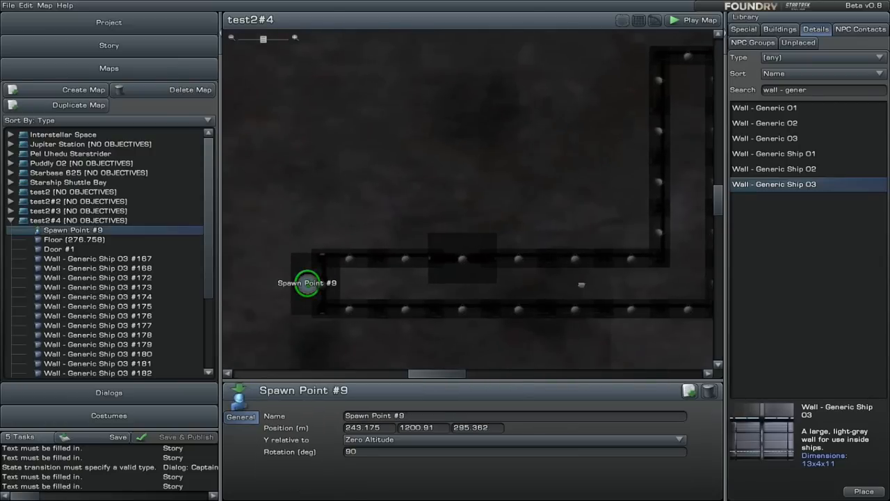
right_click_drag(598, 281, 517, 284)
left_click(504, 92)
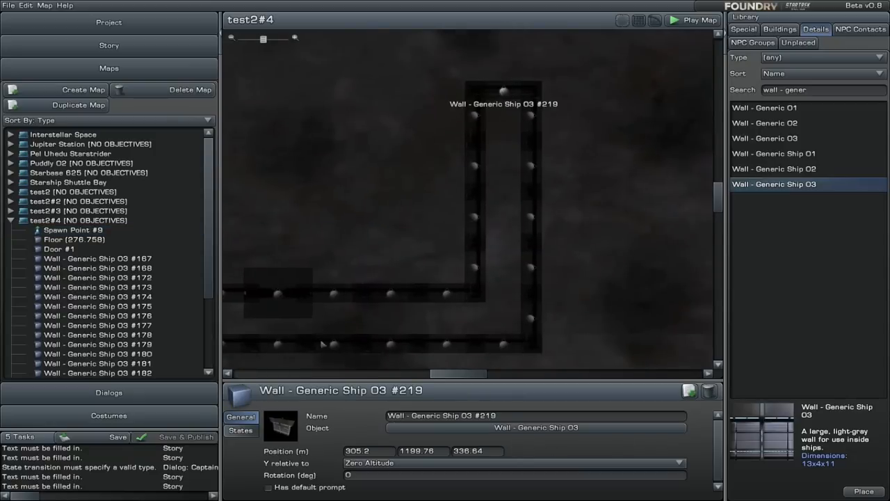
left_click(241, 292)
left_click_drag(504, 416, 274, 395)
type("Turbolift - West")
key("Return")
- Replace the end wall at the top of the vertical corridor with Wall - Turbolift 02 and set its rotation to 90 degrees
left_click(592, 66)
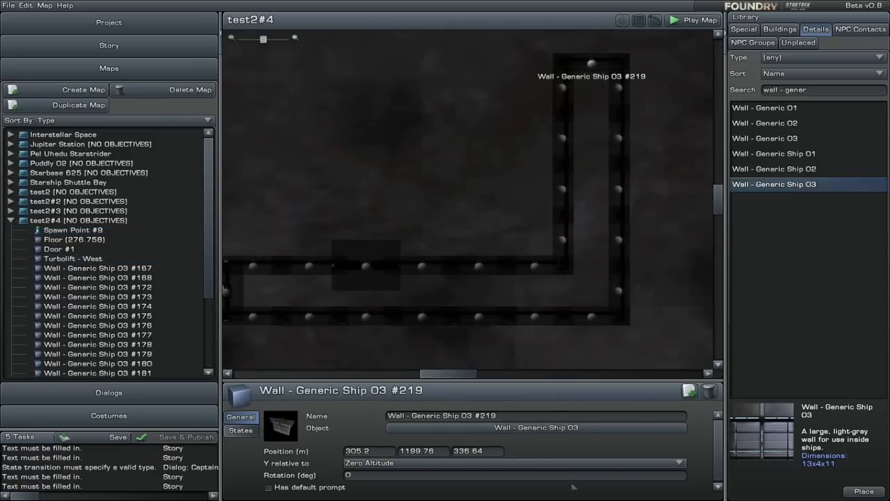
left_click(483, 429)
left_click(376, 170)
type("turbo")
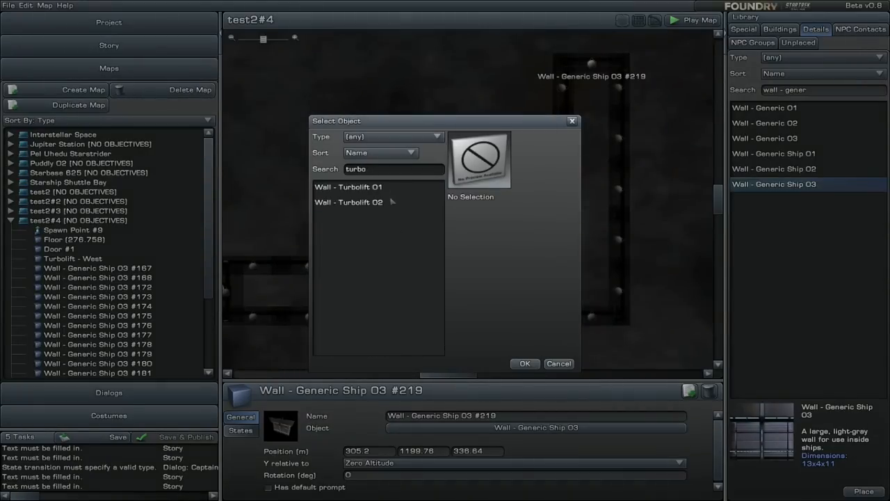
left_click(387, 202)
left_click(529, 364)
left_click_drag(369, 475, 300, 476)
type("90")
key("Return")
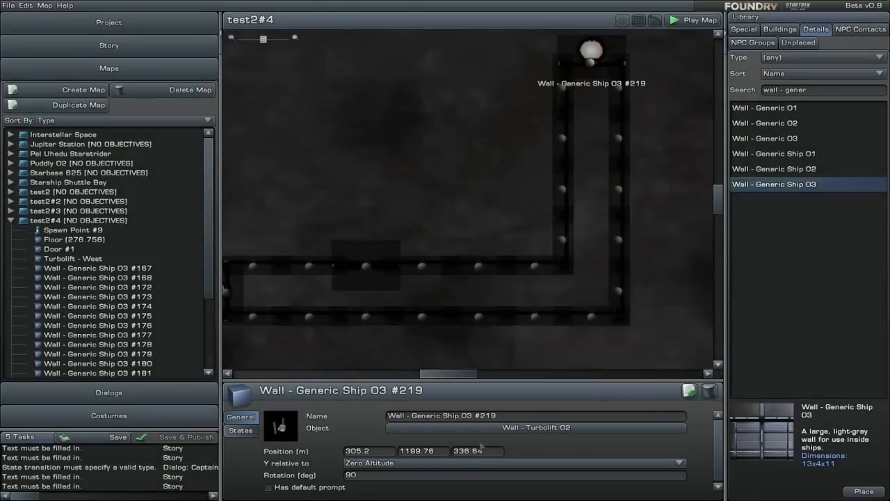
- Rename the turbolift at the top of the vertical corridor as Turbolift - North
left_click(445, 415)
type("Turbolift - Nor")
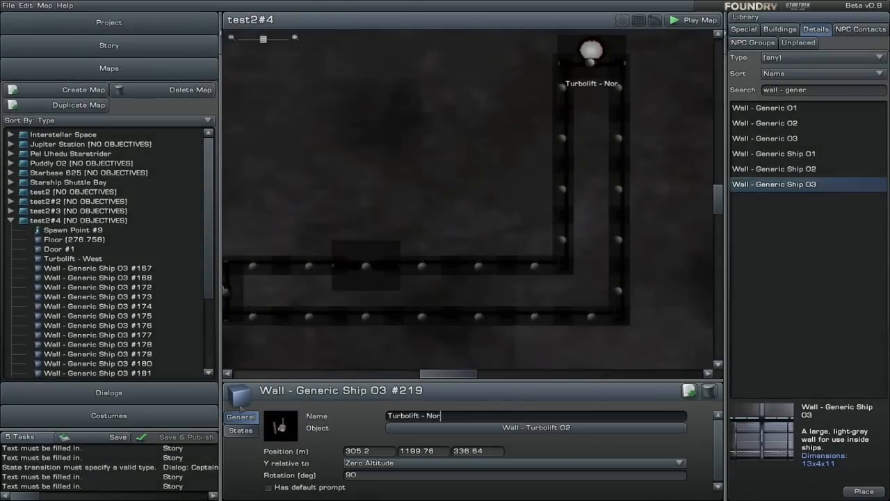
type("th")
key("Return")
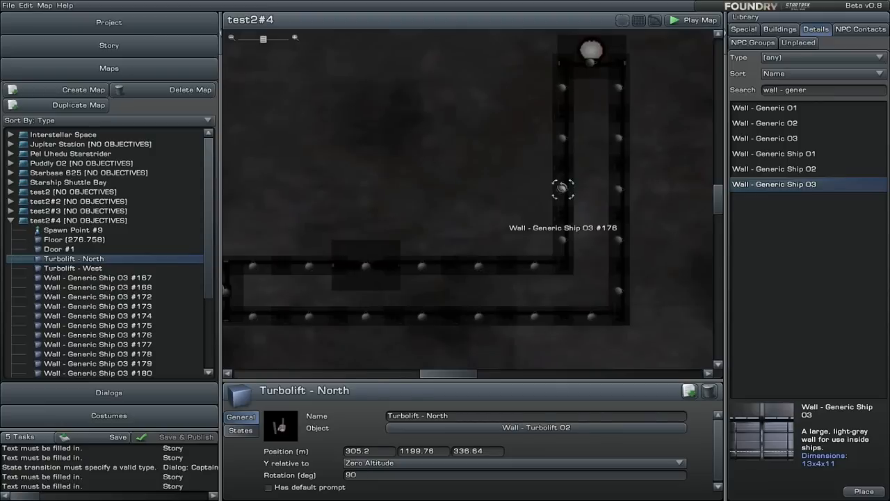
- Replace the second wall from the top of the vertical corridor's inner side with Wall - Door 08
left_click(562, 188)
left_click(558, 157)
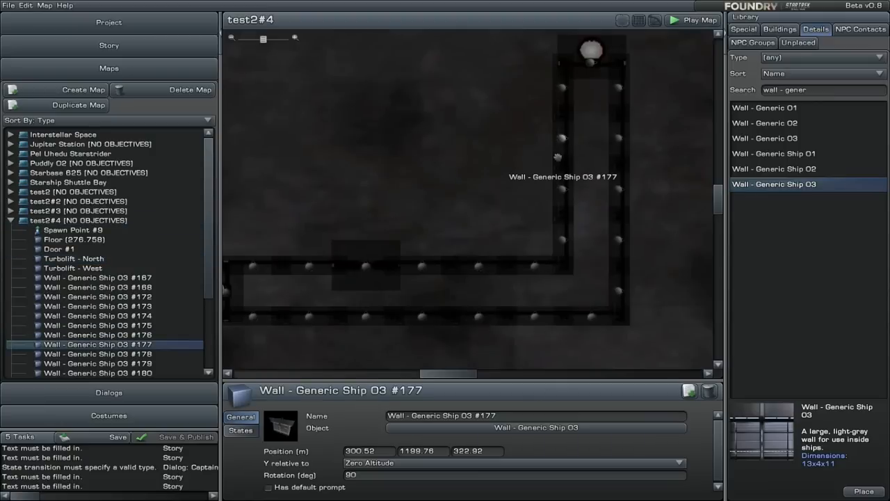
left_click(487, 427)
left_click(385, 169)
type("w")
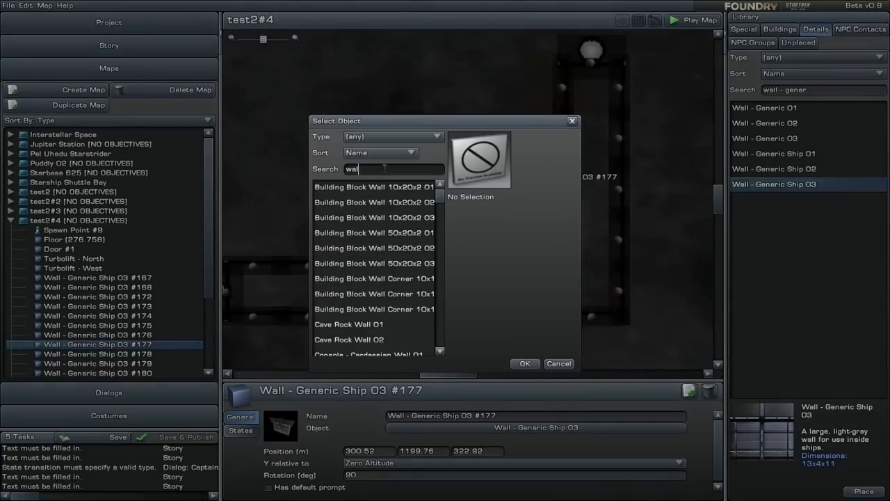
key("BackSpace")
type("door 08")
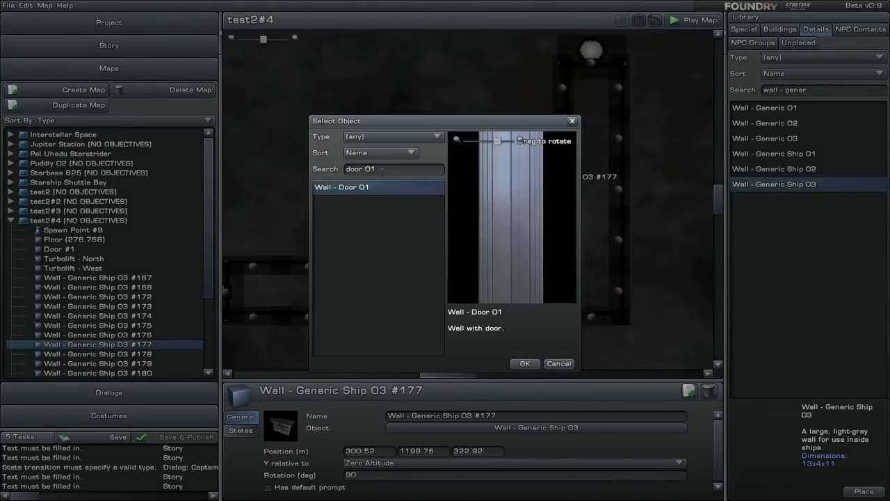
left_click(364, 189)
left_click(525, 363)
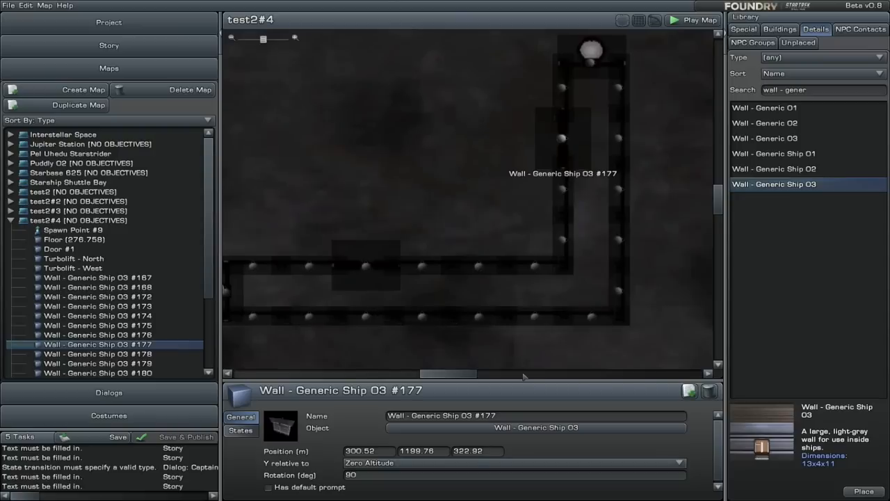
- Set the new inner-side door's Y position to 1200.99 and rename it as Door #2
type("1200.99")
key("Return")
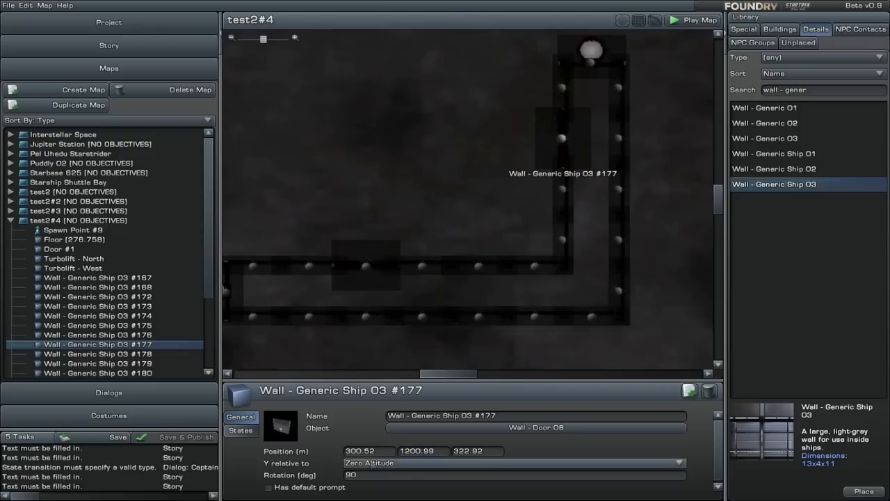
left_click(619, 291)
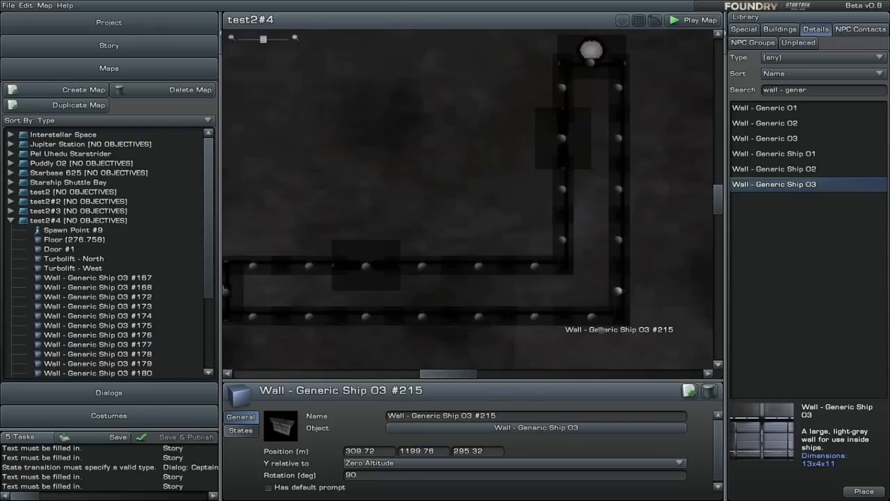
left_click(562, 138)
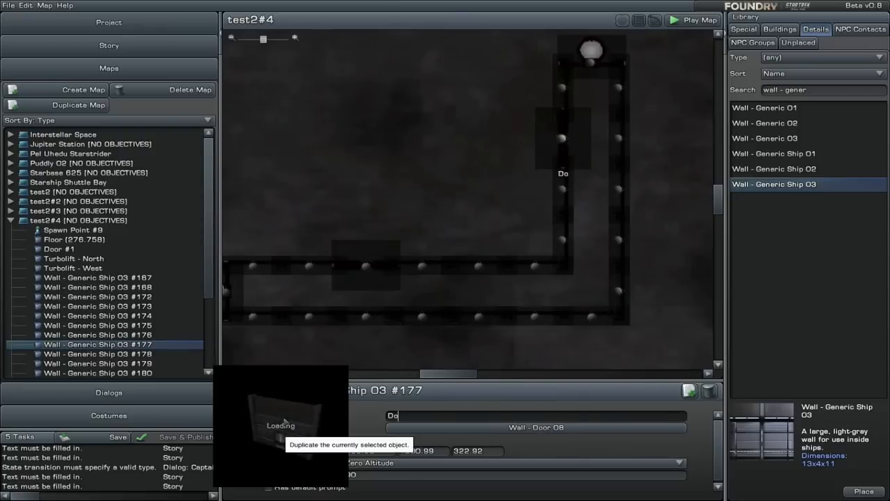
- Replace the lowest wall of the vertical corridor's outer side with Wall - Door 01, using rotation 0 and Y position 1200.91
double_click(619, 291)
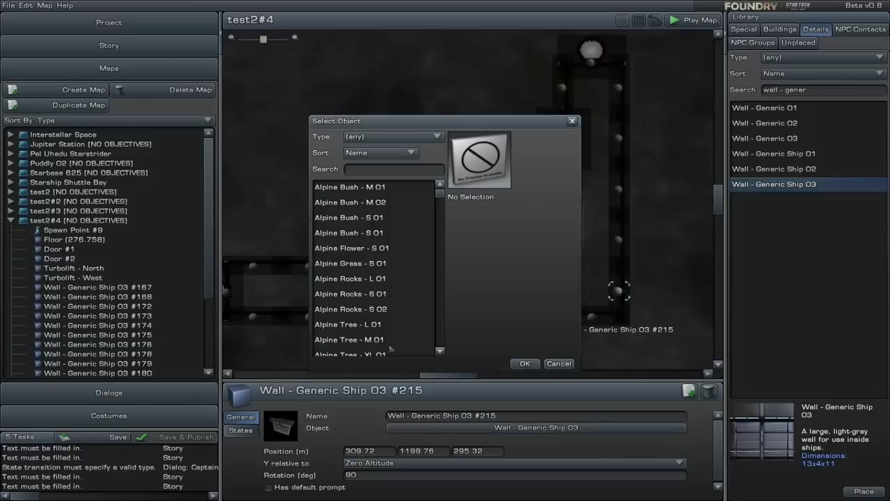
type("door 07")
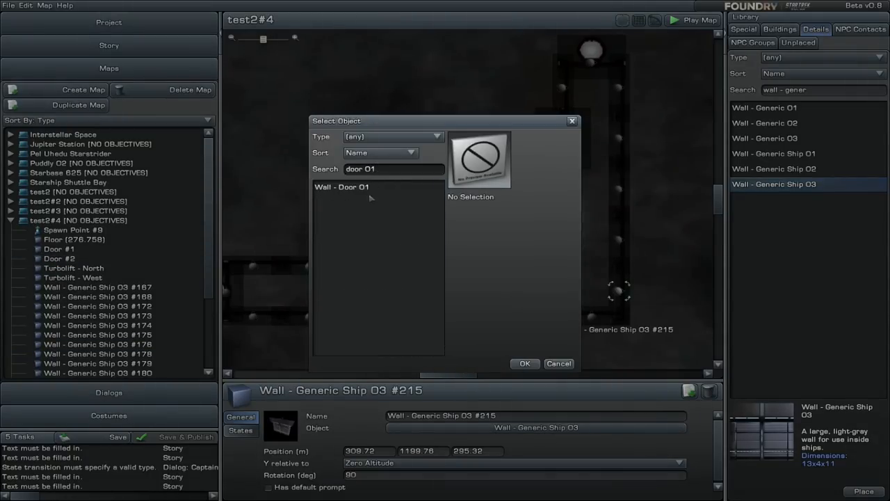
left_click(348, 186)
left_click(524, 364)
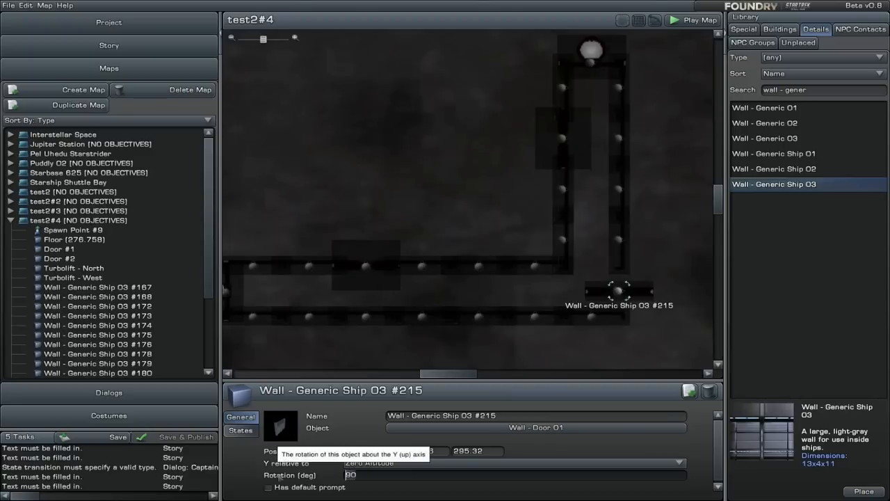
left_click_drag(439, 451, 379, 451)
type("1200.91")
key("Return")
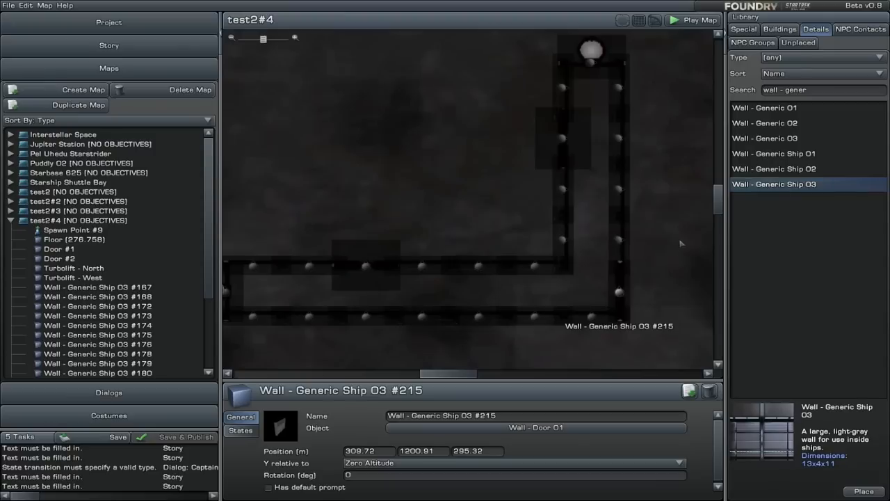
- Replace the third wall from the top of the vertical corridor's outer side with Wall - Door 01
left_click(618, 189)
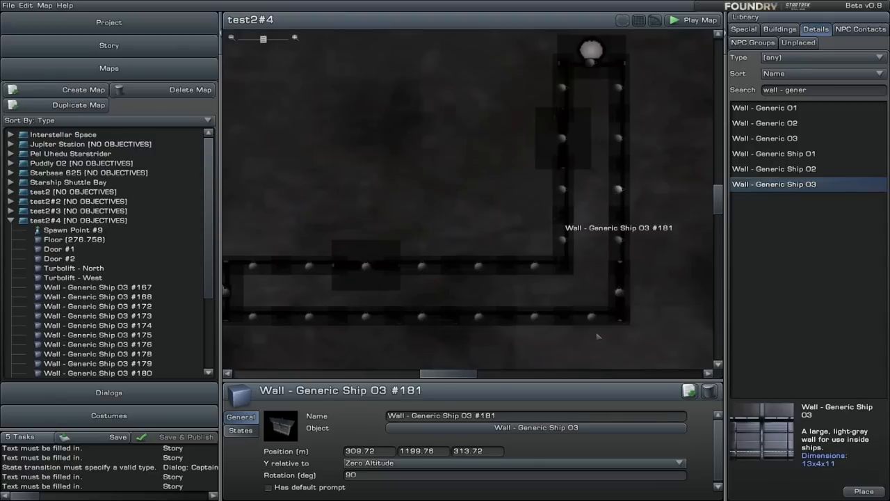
left_click(536, 427)
left_click(371, 167)
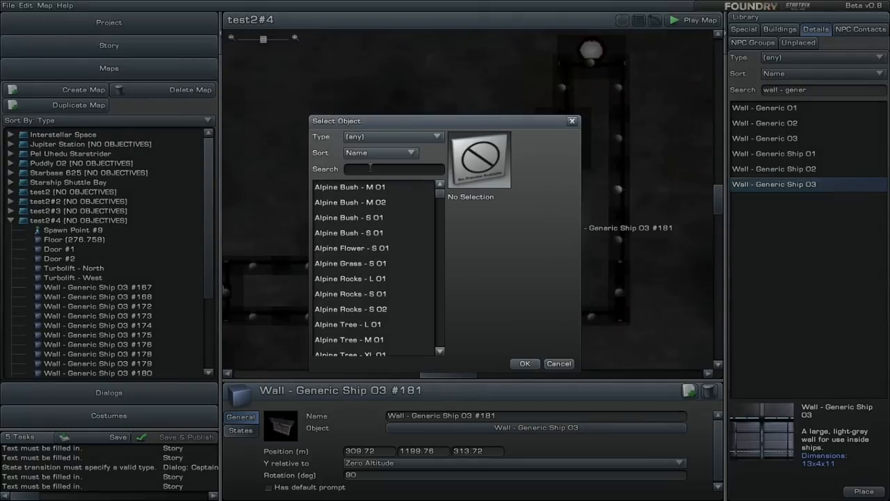
type("door 01")
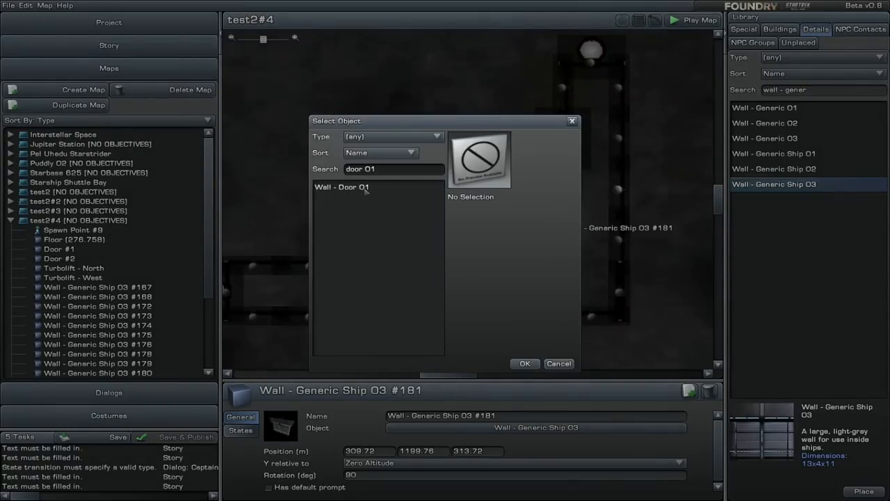
left_click(365, 188)
left_click(525, 363)
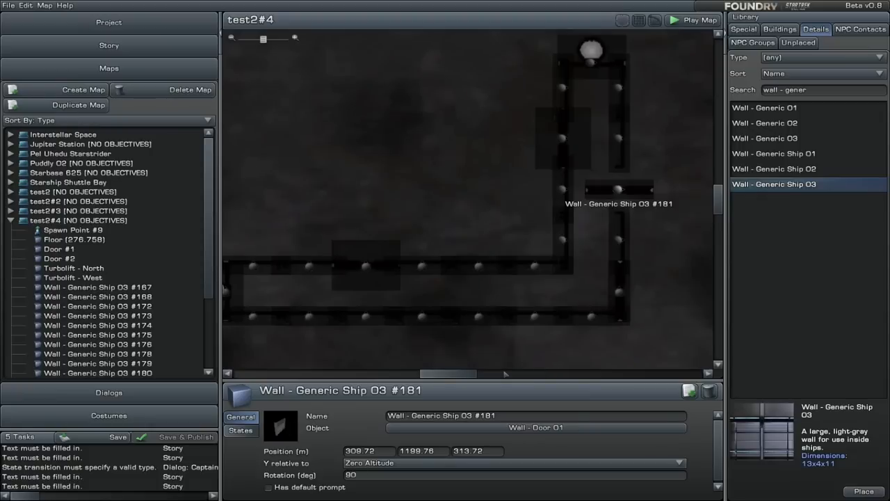
- Set the middle outer-side door's rotation to 0 degrees and its Y position to 1200
left_click(618, 190)
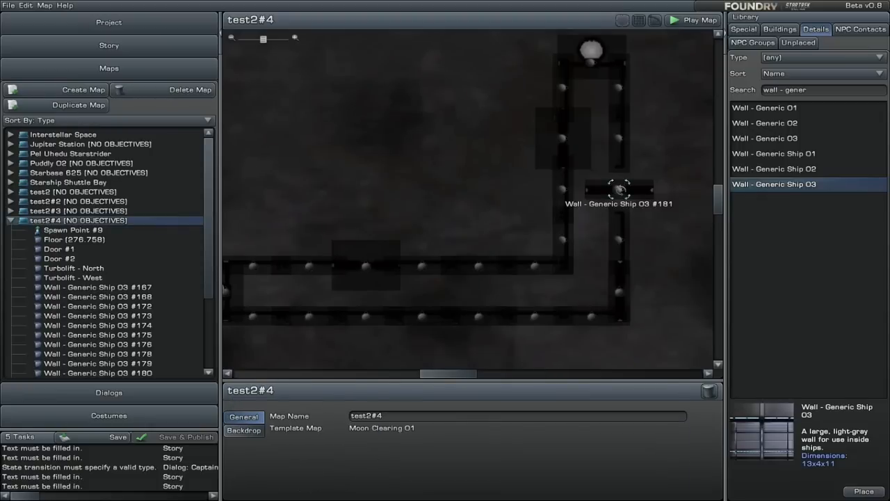
left_click(345, 474)
key("Delete")
key("Return")
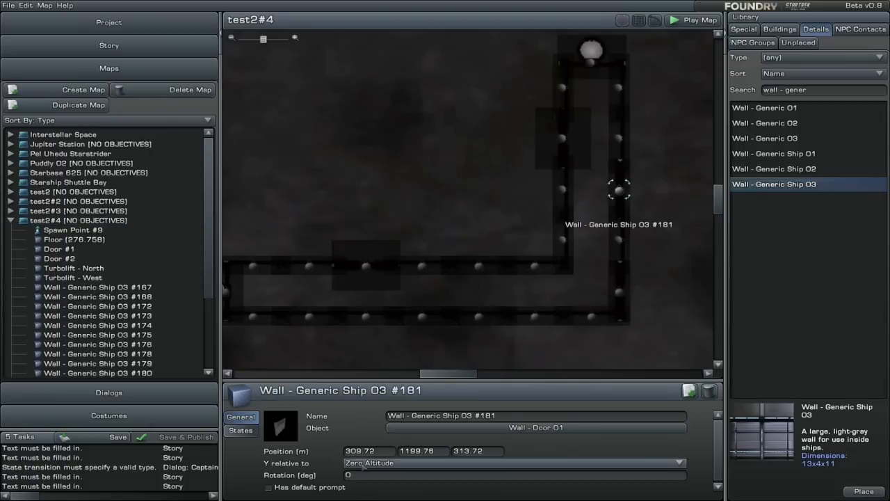
left_click_drag(443, 452, 374, 453)
type("1200")
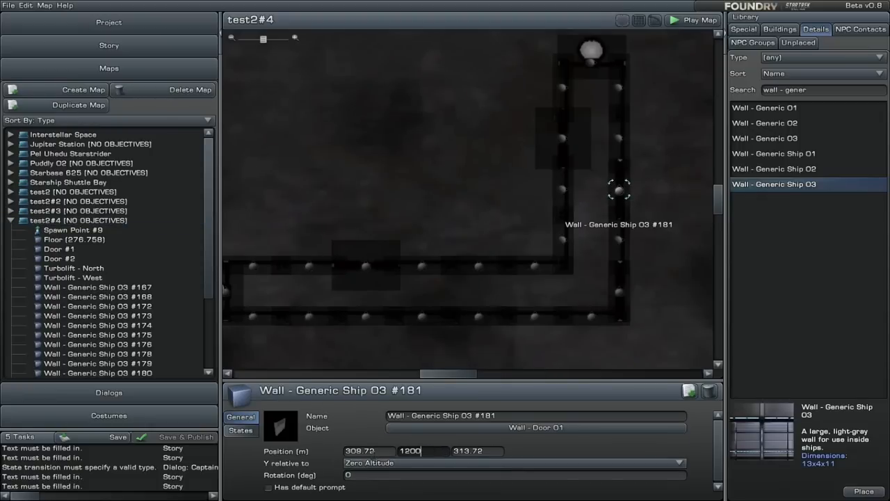
key("Return")
- Replace the topmost wall of the vertical corridor's outer side with Wall - Door 01
left_click(620, 98)
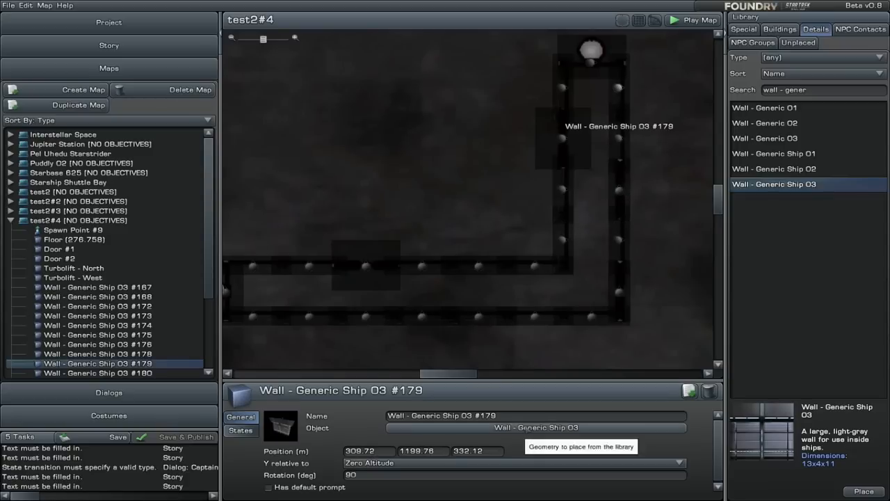
left_click(528, 427)
left_click(361, 170)
type("door 01")
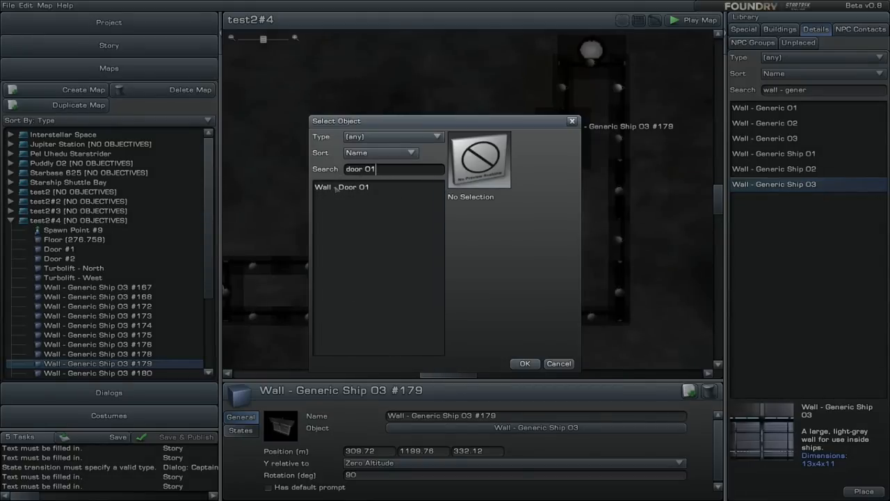
left_click(339, 187)
left_click(525, 363)
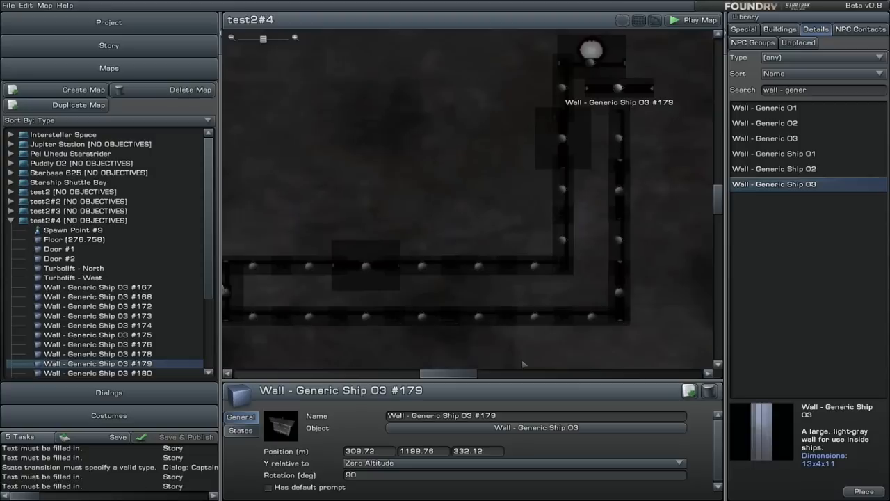
- Set the topmost outer-side door's rotation to 0 degrees and its Y position to 1200.91
type("0")
key("Return")
left_click_drag(435, 452, 379, 454)
type("120")
key("Return")
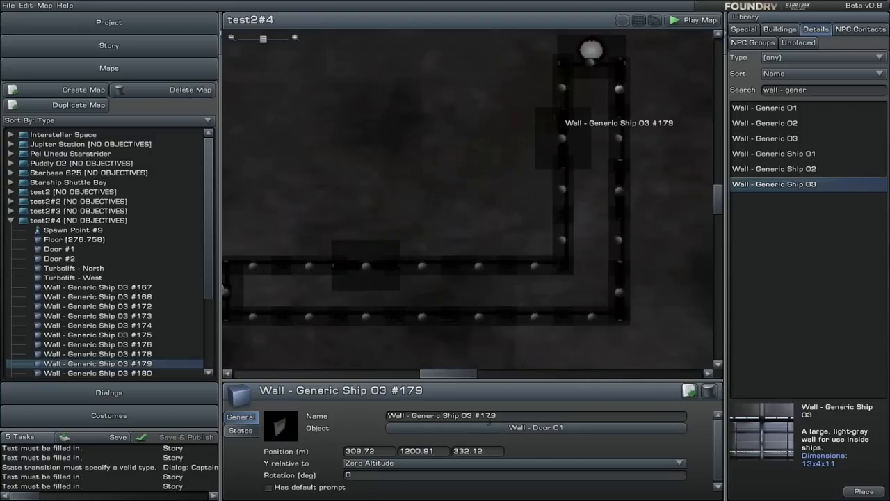
- Duplicate six walls of the lower horizontal row and set the copies' Z position to 320
left_click_drag(449, 174, 539, 188)
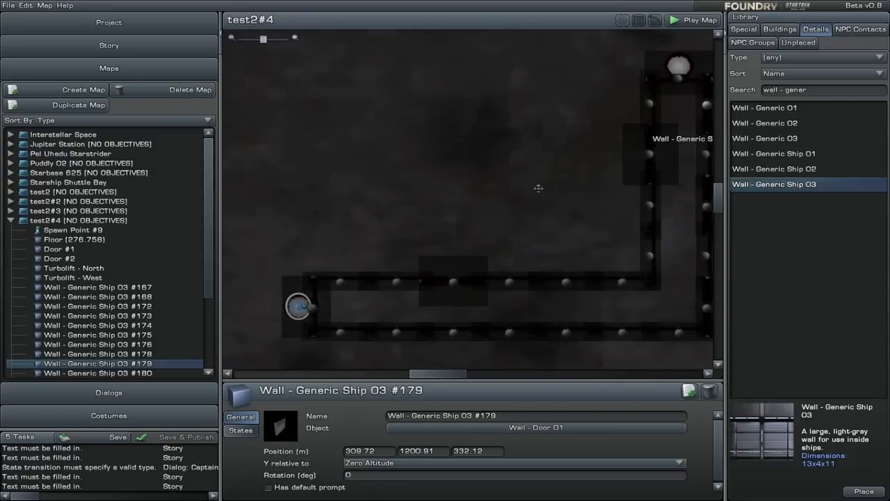
left_click_drag(633, 353, 332, 321)
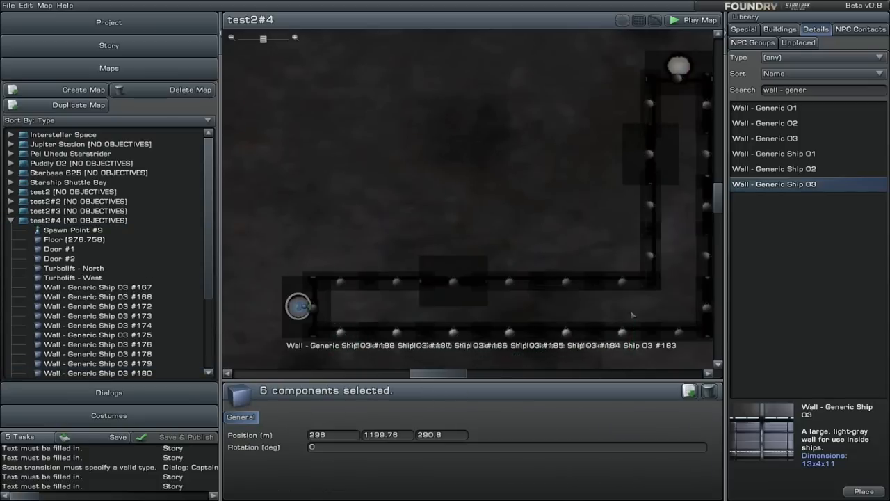
scroll(632, 315, "down", 2)
left_click(690, 391)
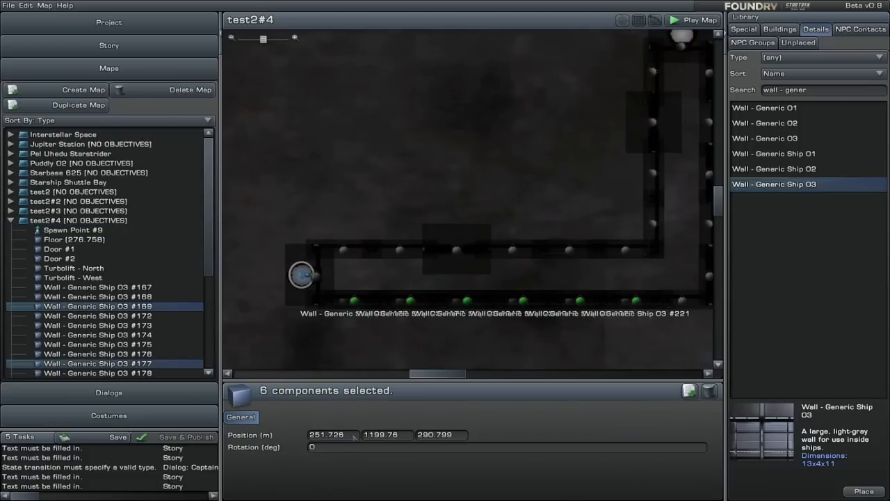
key("Return")
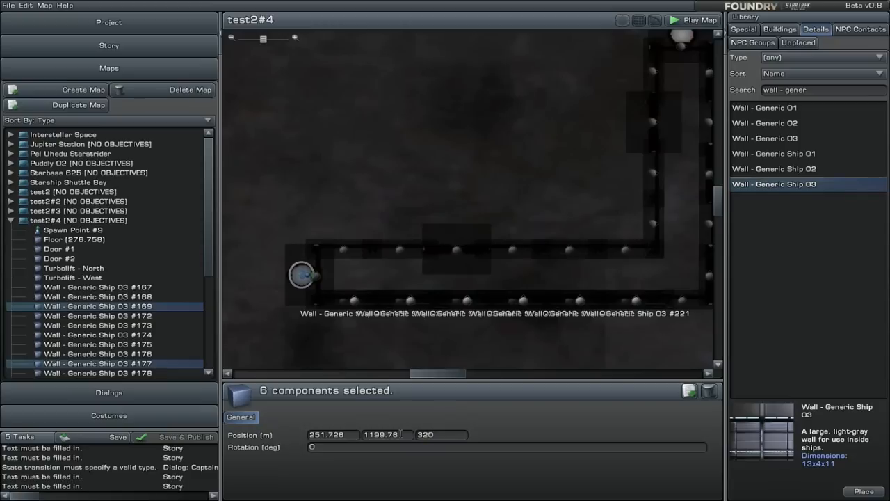
left_click(680, 41)
double_click(477, 451)
left_click(581, 210)
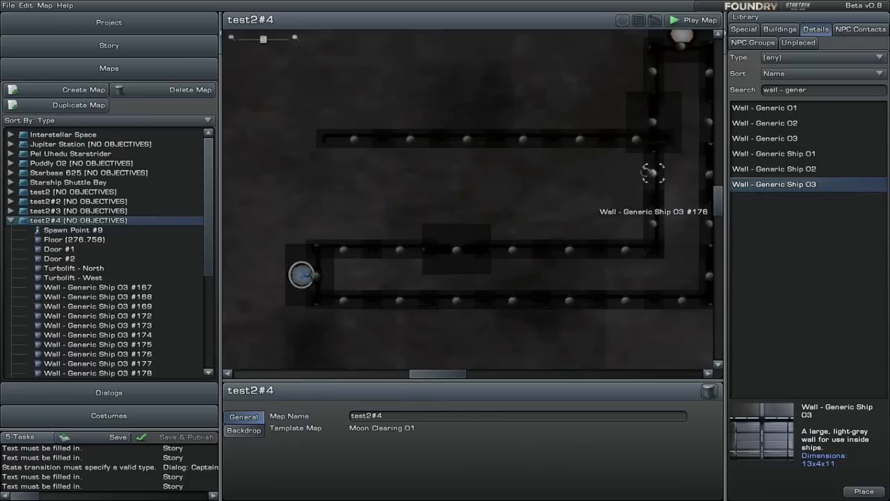
- Set the Z position of the six duplicated walls in the new upper row to 336.64 and their X position to 250
left_click(646, 172)
left_click(635, 140)
left_click(580, 140, "ctrl")
left_click(523, 140, "ctrl")
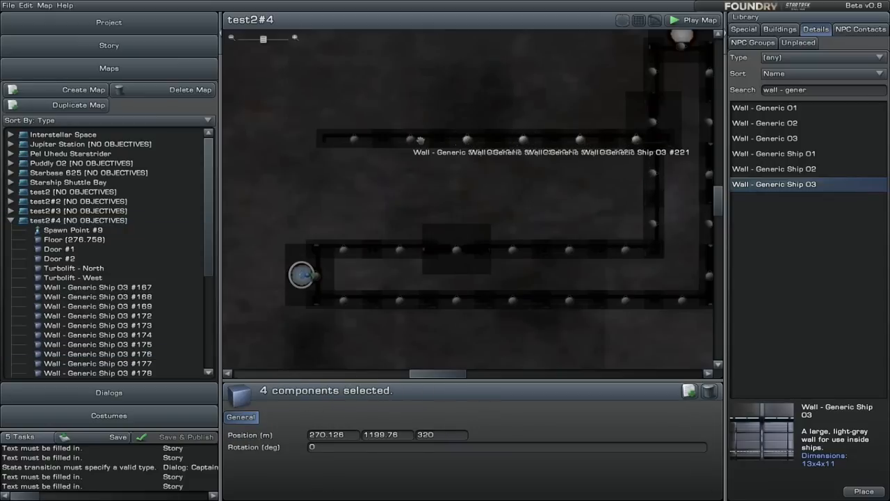
left_click(467, 139, "ctrl")
left_click(411, 139, "ctrl")
left_click(354, 139, "ctrl")
double_click(438, 434)
type("336.64")
key("Return")
double_click(326, 434)
type("250")
key("Return")
- Duplicate four walls of the vertical corridor's outer side and set the copies' X position to 250
left_click_drag(635, 93, 657, 329)
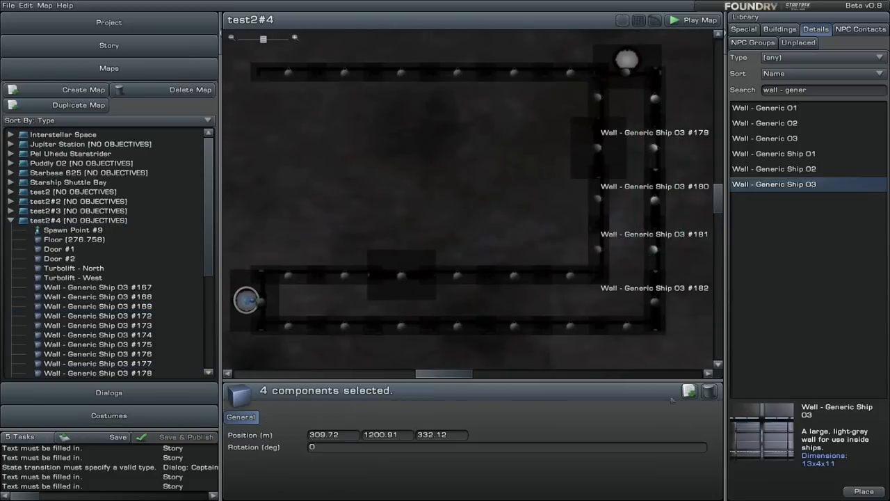
left_click(688, 391)
key("BackSpace")
type("250")
key("Return")
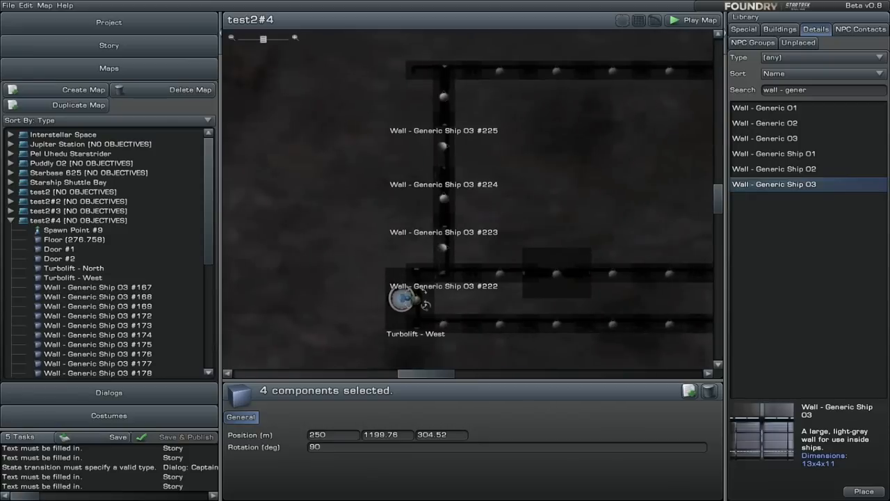
- Use the west turbolift's X position, 245.48, as the X position of the four duplicated vertical walls
left_click(410, 300)
left_click_drag(384, 453, 277, 437)
left_click(444, 248)
left_click(443, 198, "ctrl")
left_click(444, 147, "ctrl")
type("245.48")
key("Return")
- Replace the door in the second wall from the bottom of the new west side with Wall - Generic Ship 03
right_click_drag(547, 195, 418, 198)
scroll(425, 195, "down", 2)
scroll(418, 198, "up", 1)
left_click(311, 212)
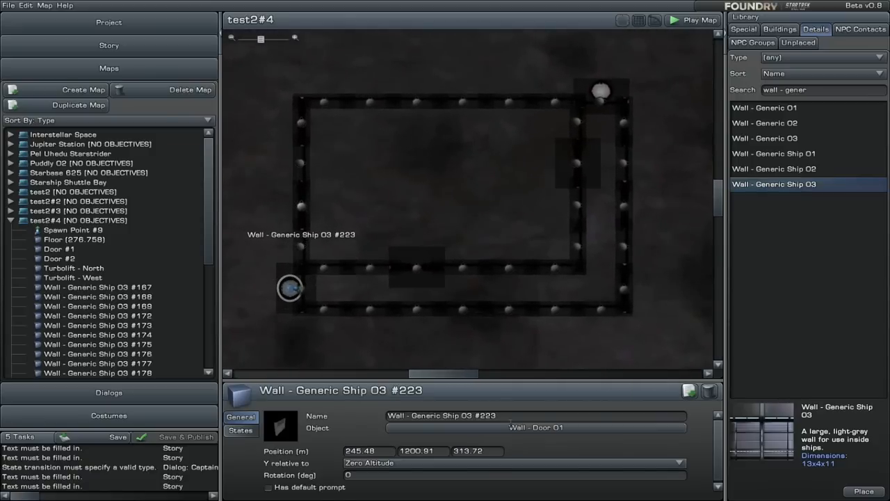
left_click(511, 427)
left_click(369, 169)
type("generic sh")
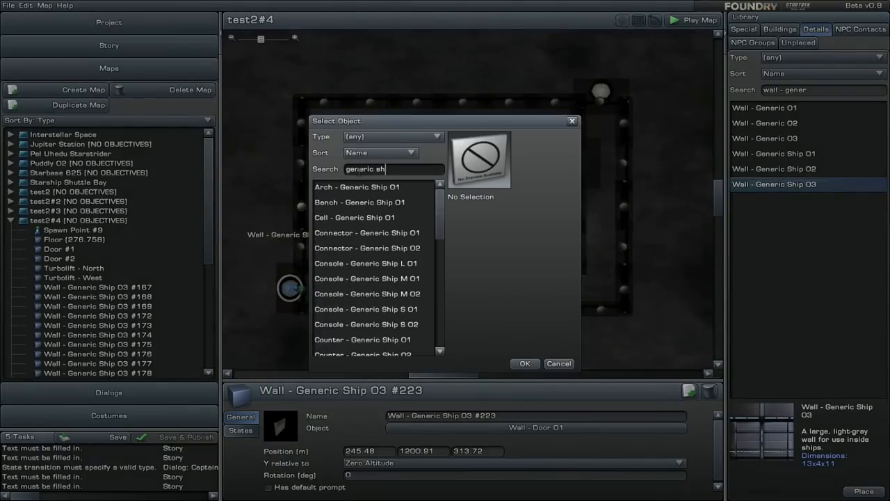
key("BackSpace")
type("ip")
key("BackSpace")
key("BackSpace")
key("BackSpace")
key("BackSpace")
key("BackSpace")
key("BackSpace")
key("BackSpace")
key("BackSpace")
key("BackSpace")
key("BackSpace")
key("BackSpace")
type("wall - gener")
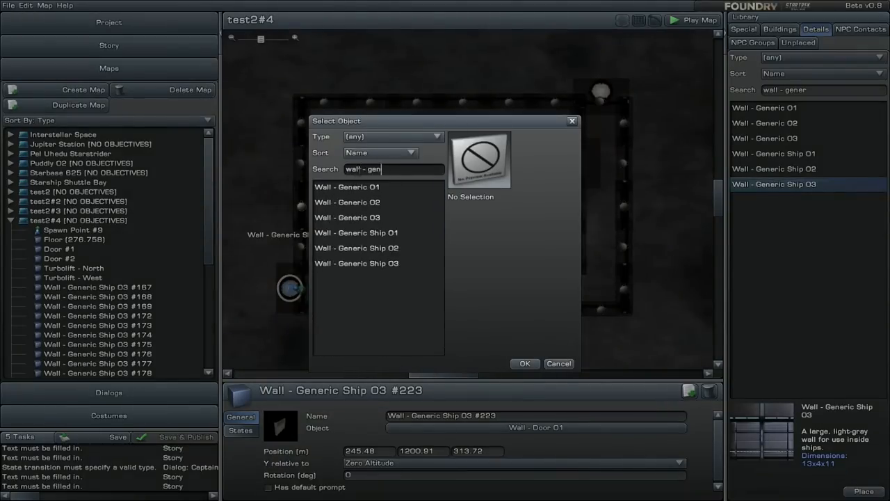
left_click(400, 264)
left_click(522, 364)
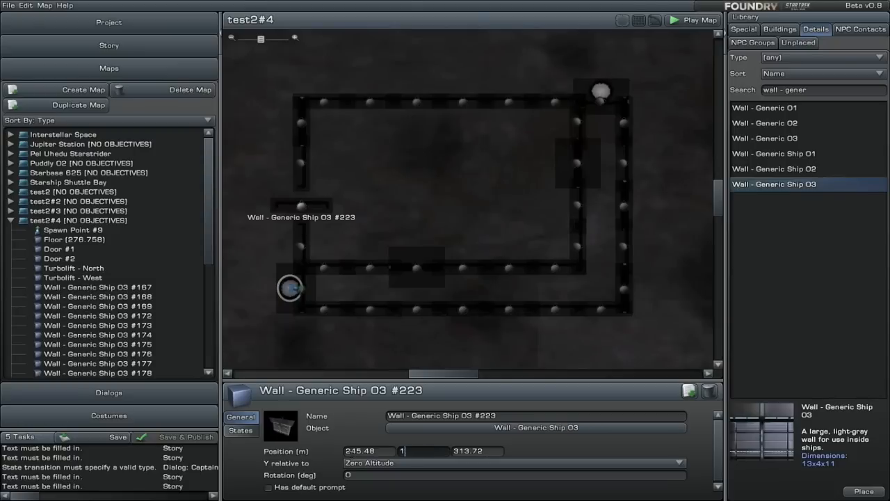
- Adjust the replaced west-side wall's Y position and set its rotation to 90 degrees
left_click_drag(354, 475, 336, 476)
type("90")
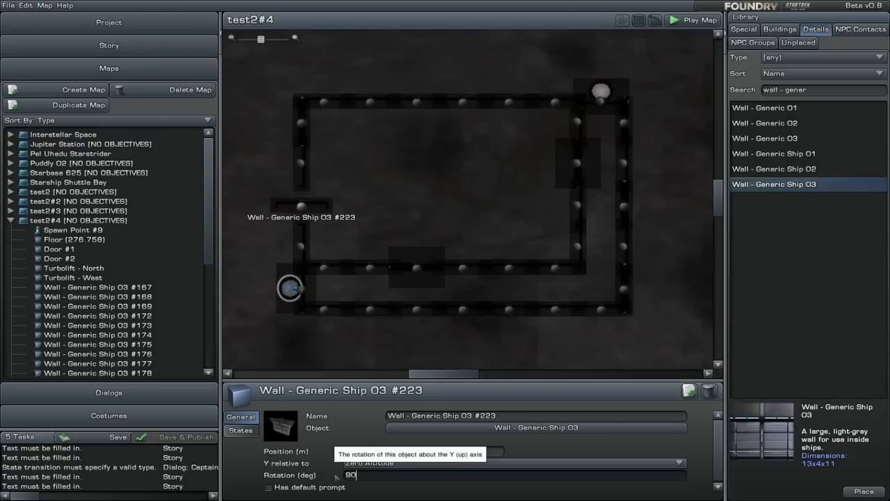
key("Return")
- Replace the topmost door of the new west side with Wall - Generic Ship 03
left_click(301, 122)
left_click(513, 428)
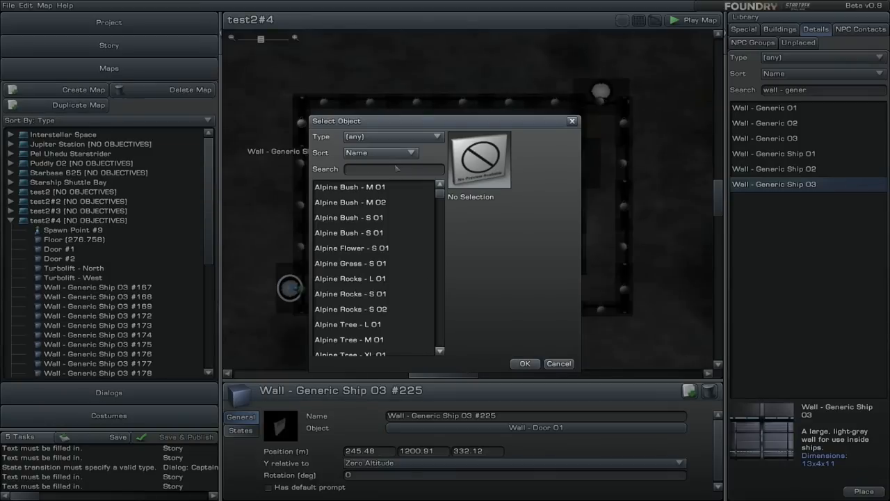
left_click(397, 168)
type("wall - generic")
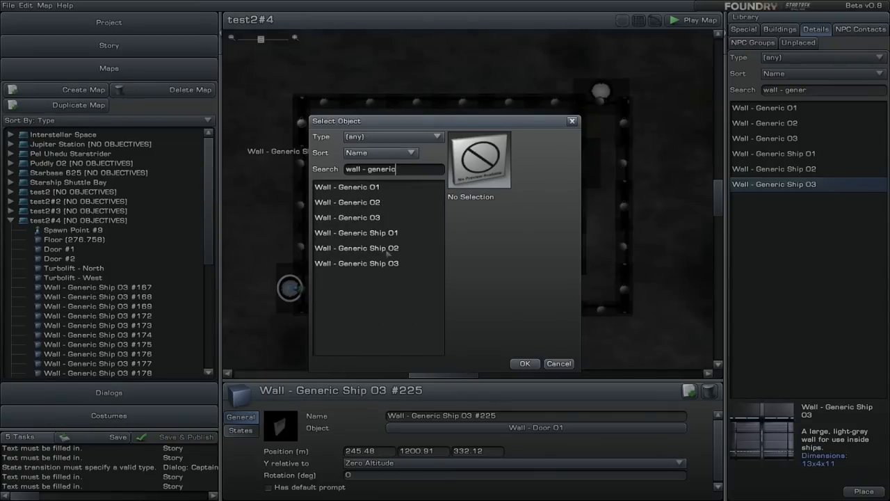
left_click(356, 263)
left_click(525, 363)
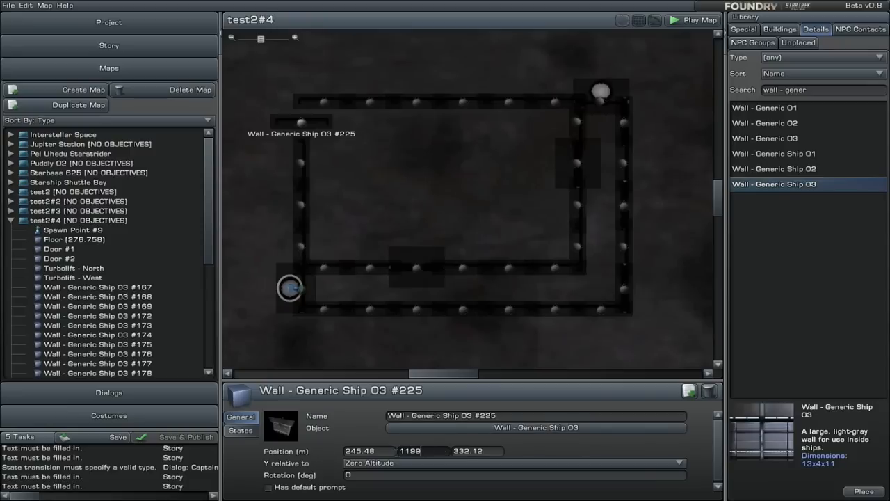
- Set the topmost west-side wall's Y position to 1199.76 and its rotation to 90 degrees
left_click_drag(387, 477, 323, 478)
type("90")
key("Return")
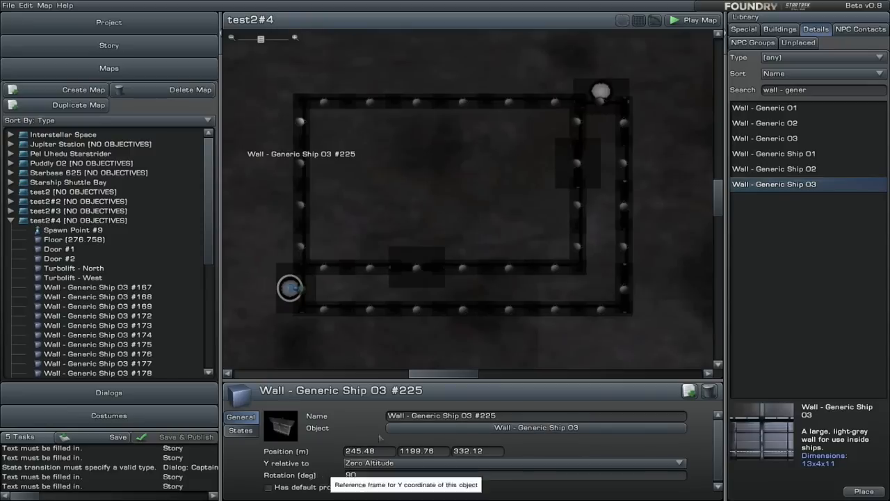
- Move the large floor platform under the corridors by setting its X position to 276.758
scroll(650, 281, "down", 3)
right_click_drag(651, 282, 403, 281)
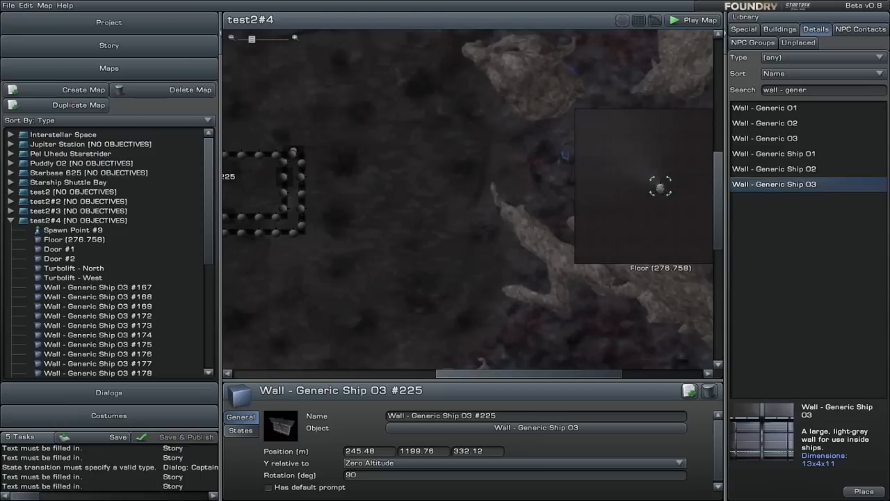
left_click(660, 187)
left_click(445, 415)
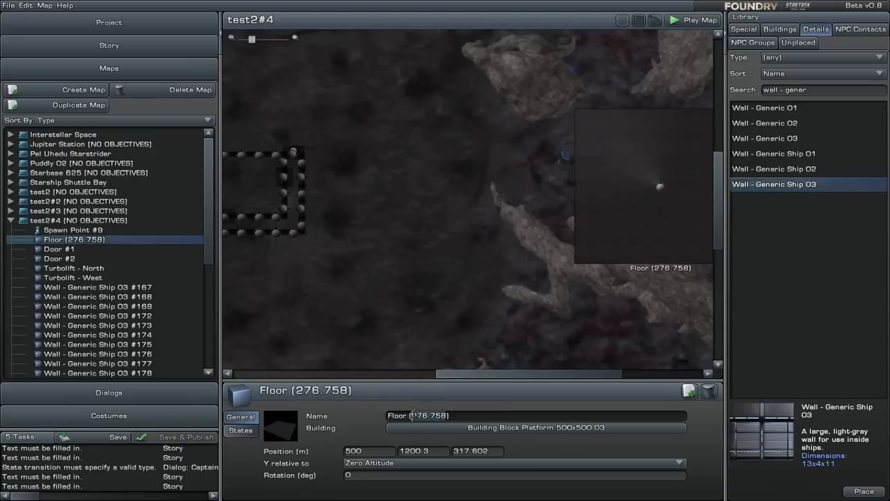
left_click(376, 451)
type("276.758")
key("Return")
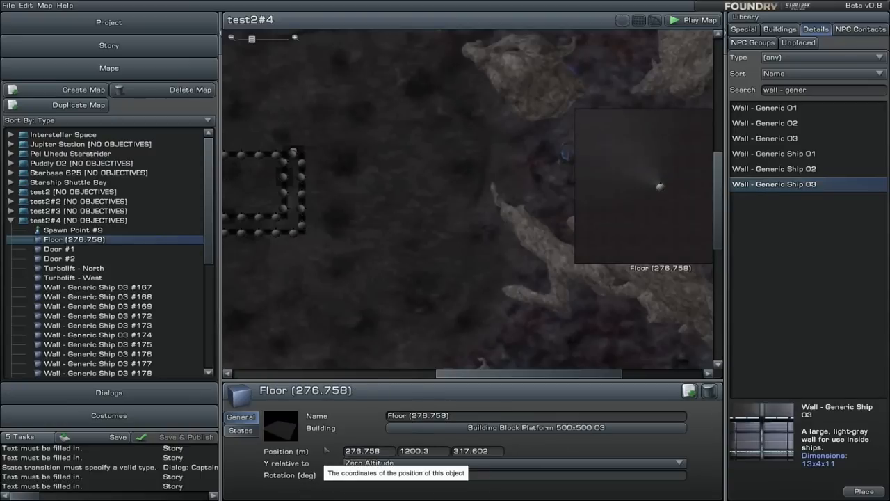
- Duplicate the floor platform and set the original floor's Y position to 1200
right_click_drag(389, 285, 605, 292)
scroll(463, 292, "up", 2)
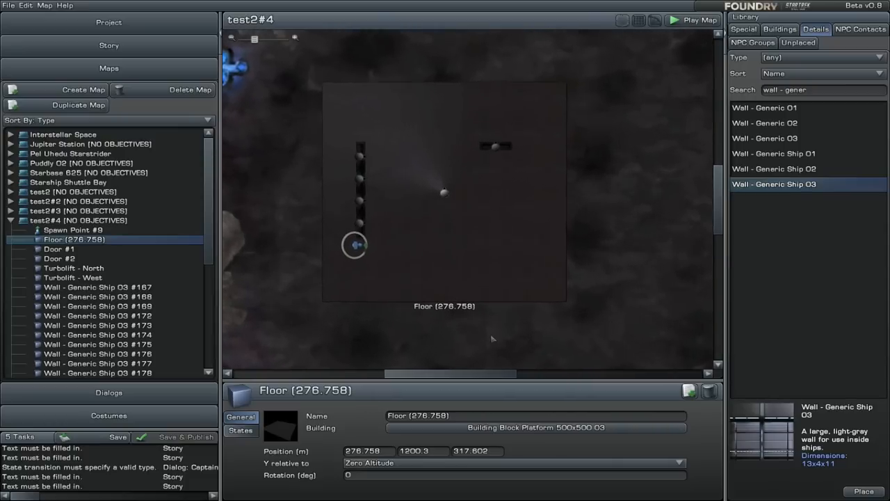
left_click(689, 391)
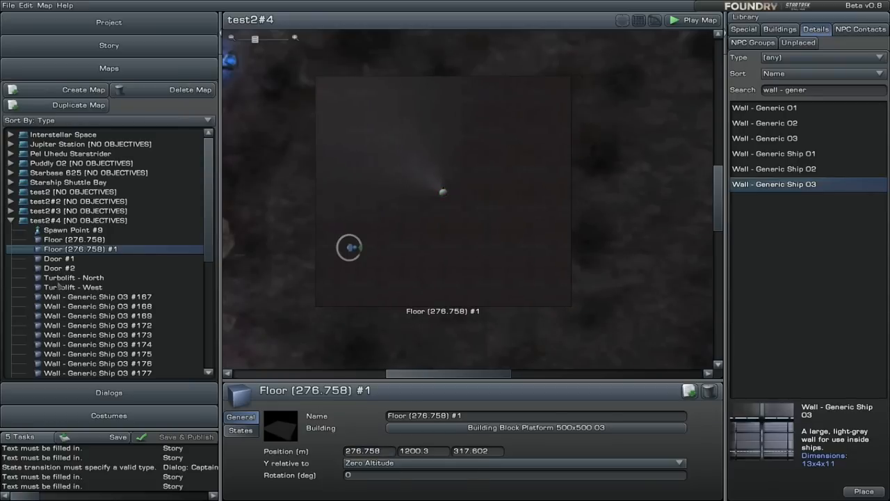
left_click(50, 241)
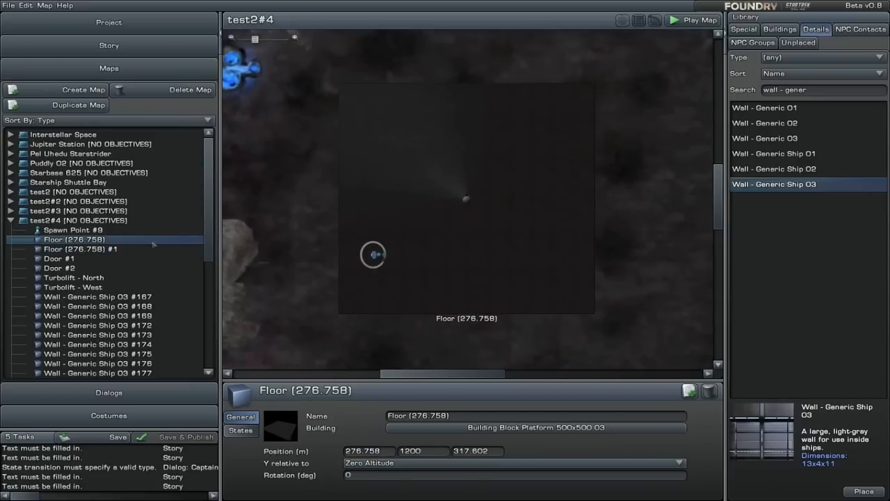
- Rename the duplicated floor platform as Ceiling (276.758) #1
left_click(104, 249)
double_click(397, 415)
type("Ceiling")
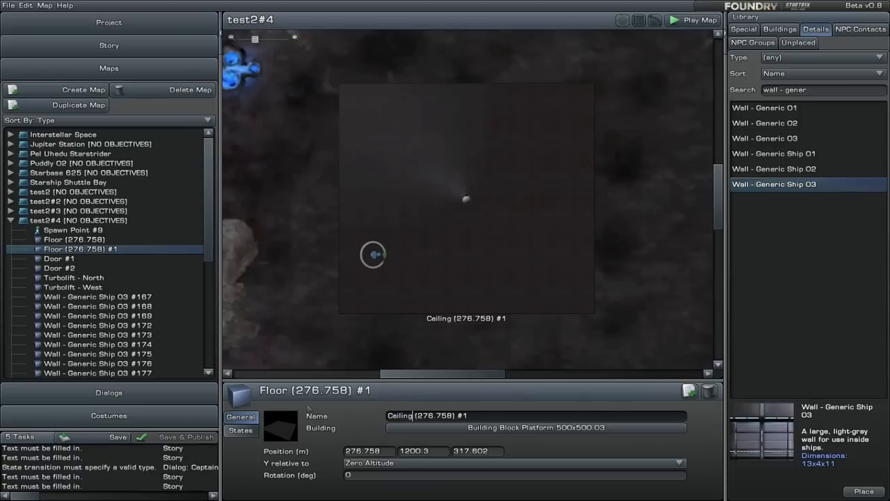
key("Return")
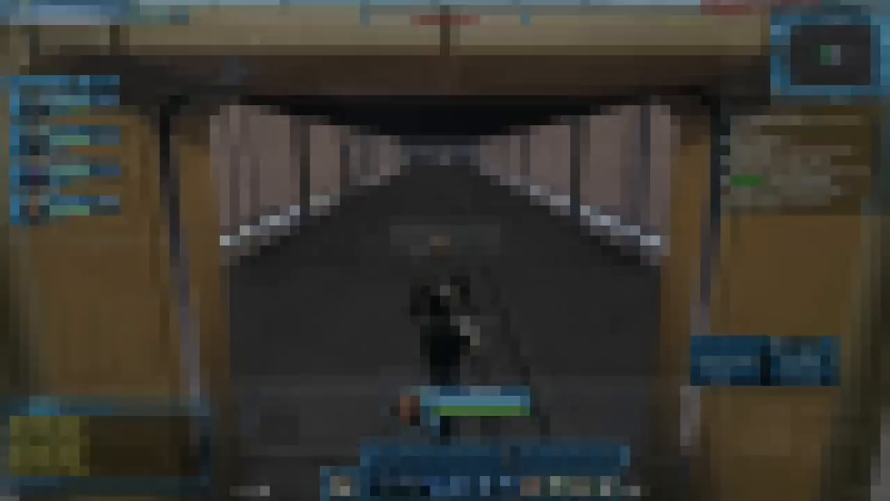
- Walk along the corridor in the test2#4 preview and through its side door into the enclosed room to check the walls
key("w")
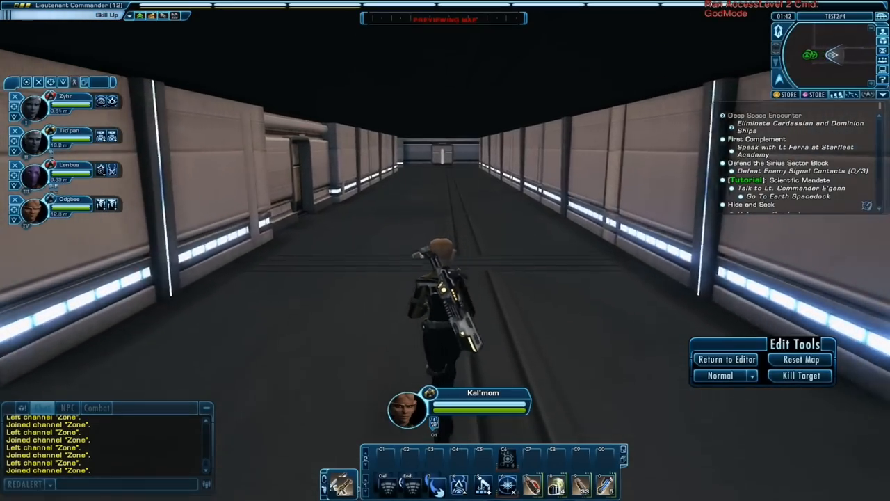
key("w")
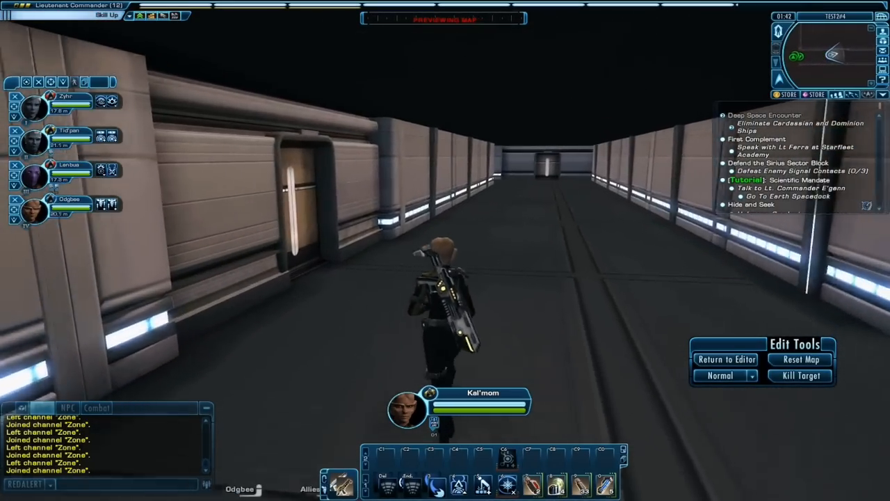
key("w")
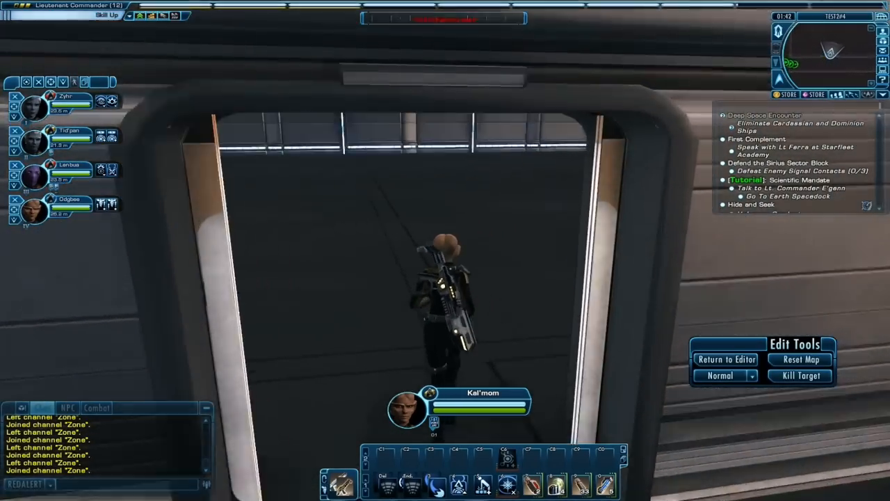
key("w")
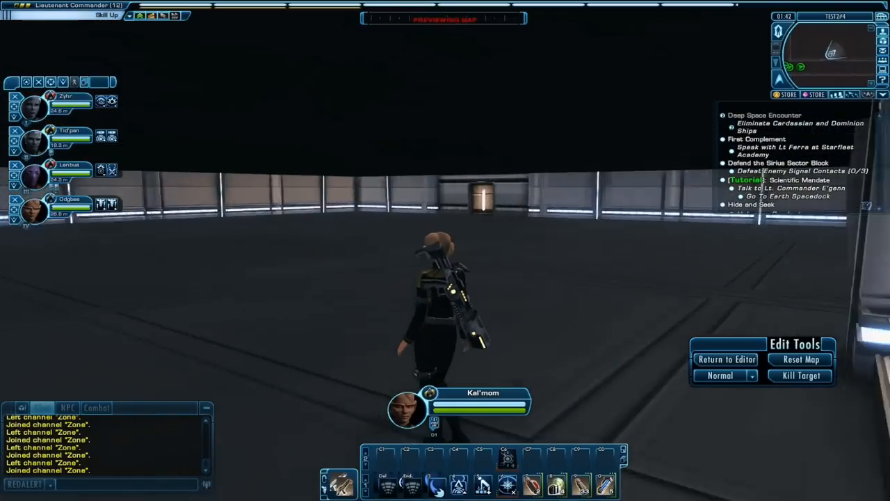
key("w")
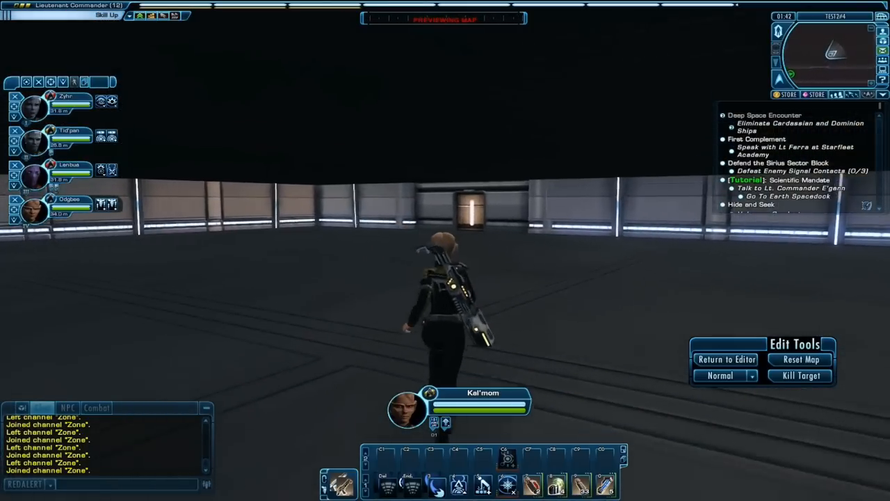
- Cross the room in the preview, pass through the far door and walk the adjoining corridor to the turbolift
key("w")
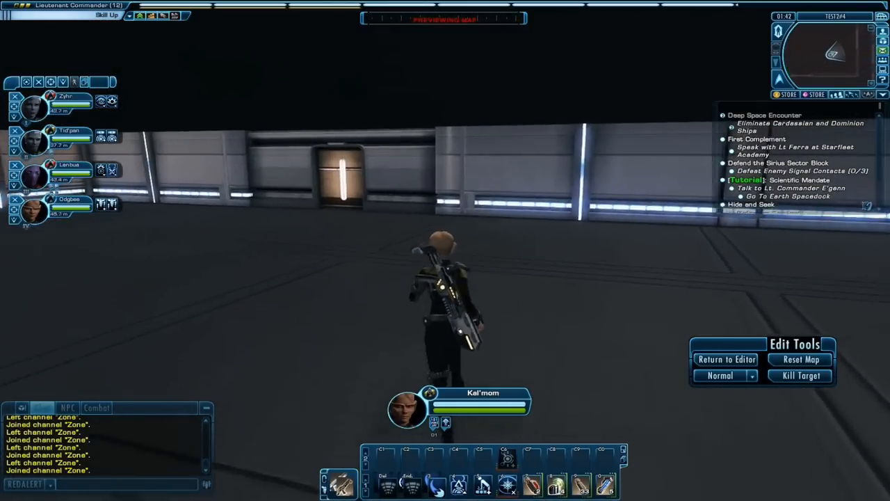
key("w")
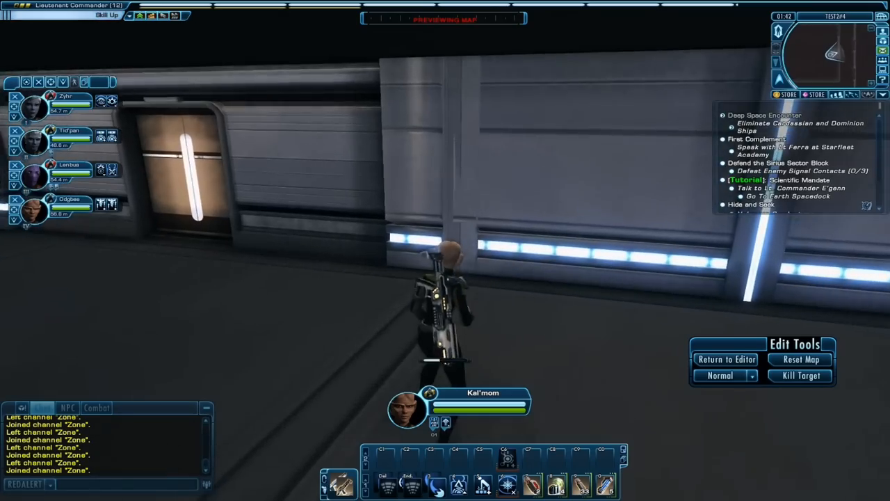
key("w")
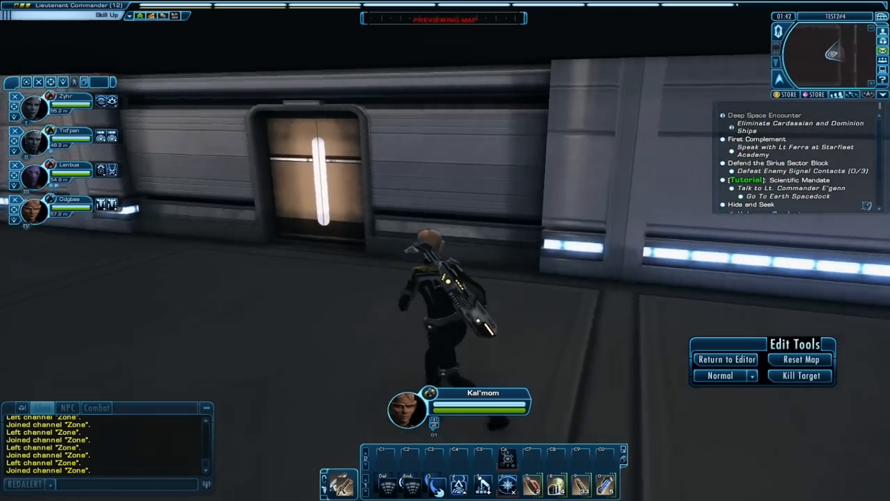
key("w")
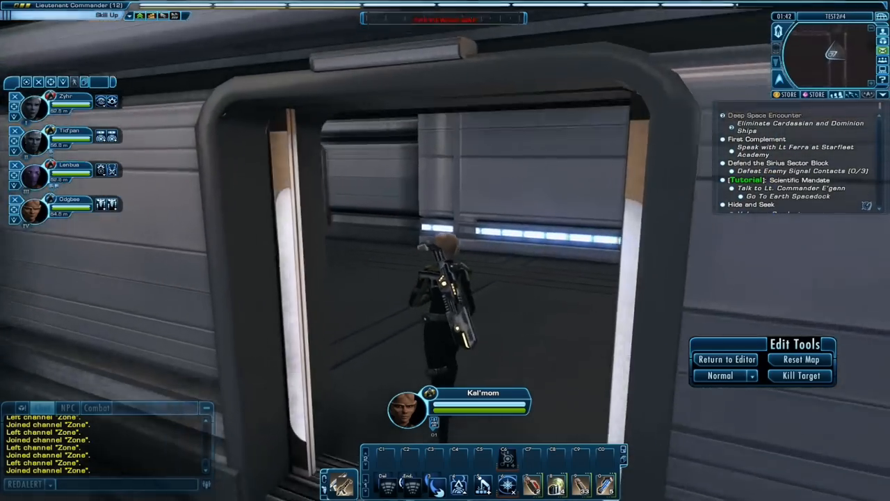
key("w")
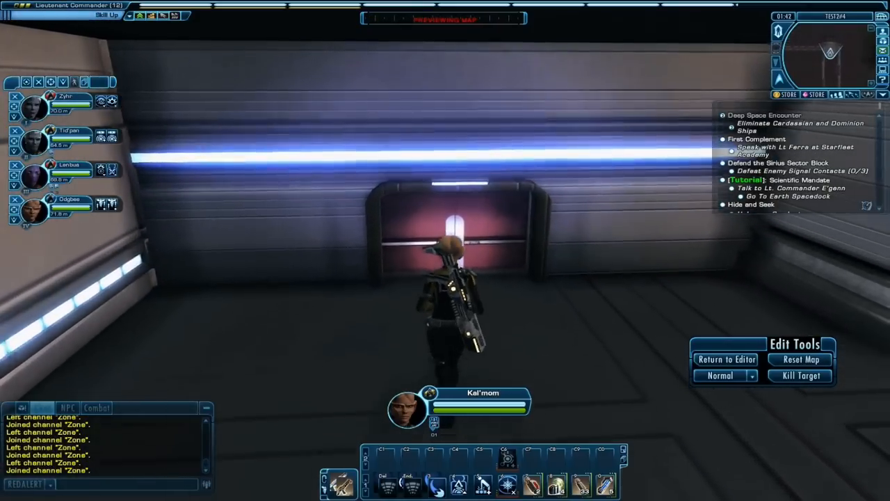
- Run the Face_Palm_Double emote in front of the turbolift door
left_click(105, 484)
type("/emote face")
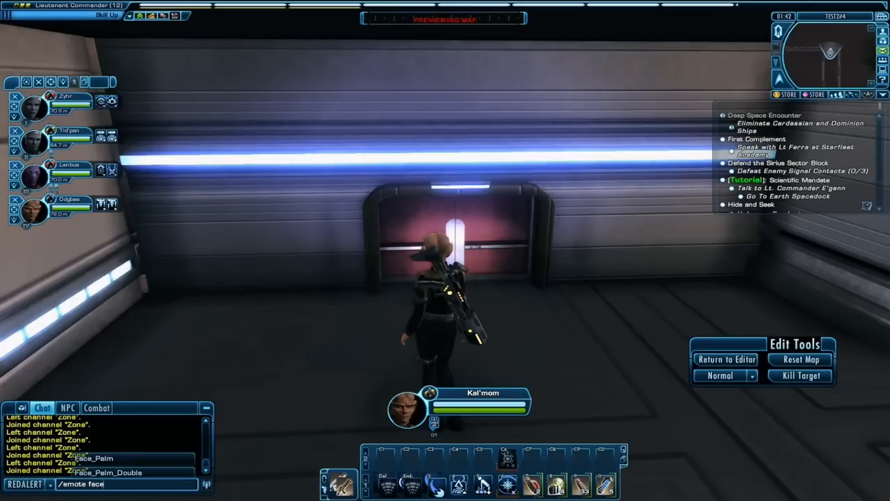
key("Up")
key("Return")
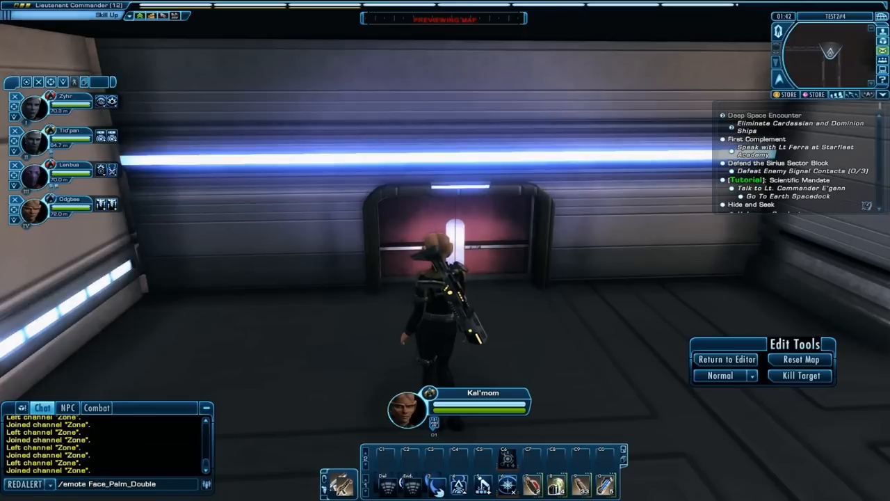
- Walk through the corridors in the test2 map preview and examine their doors, side openings and walls
right_click_drag(445, 251, 682, 250)
key("w")
key("w")
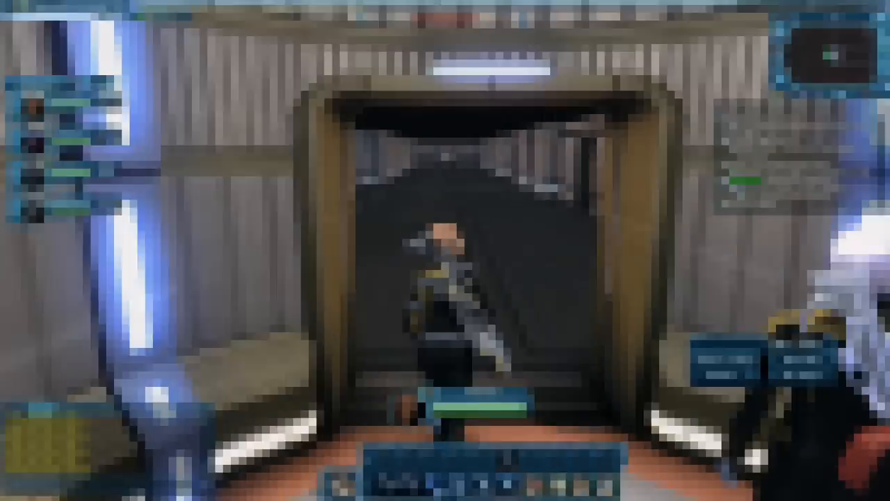
key("w")
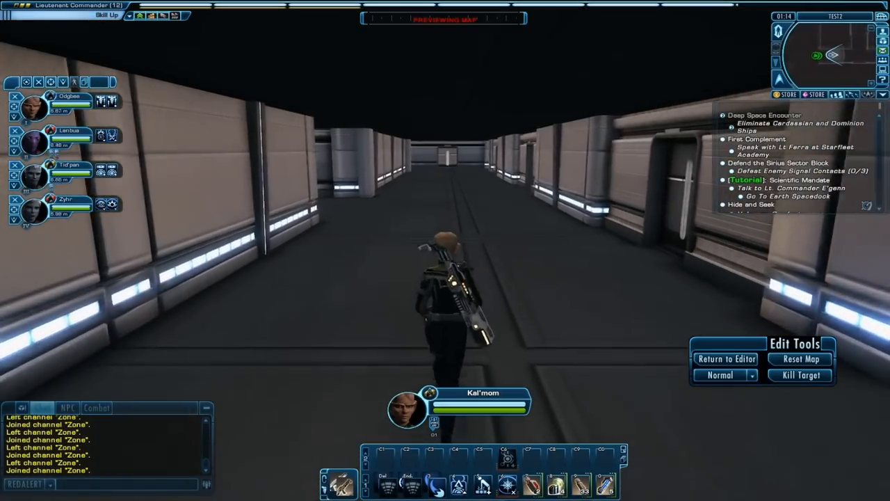
right_click_drag(445, 250, 521, 247)
key("w")
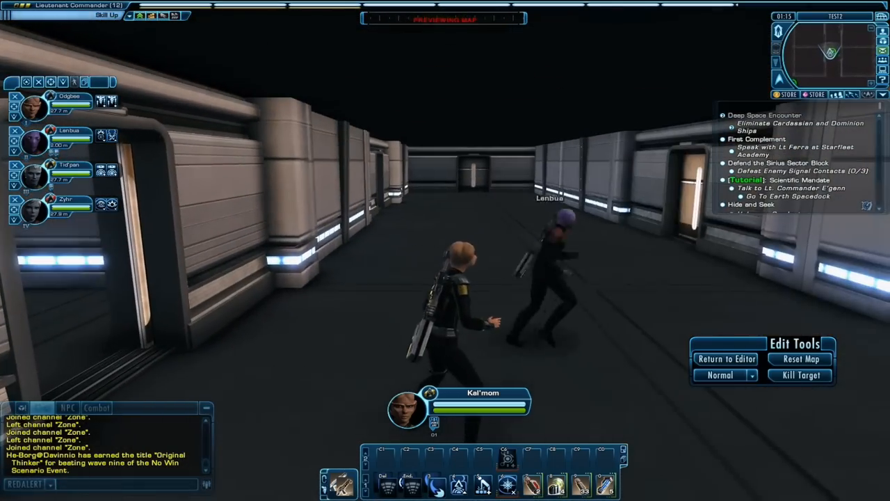
- Follow the connecting corridors of the test2 preview around their corners and inspect the wall sections and closed doors
right_click_drag(445, 250, 647, 249)
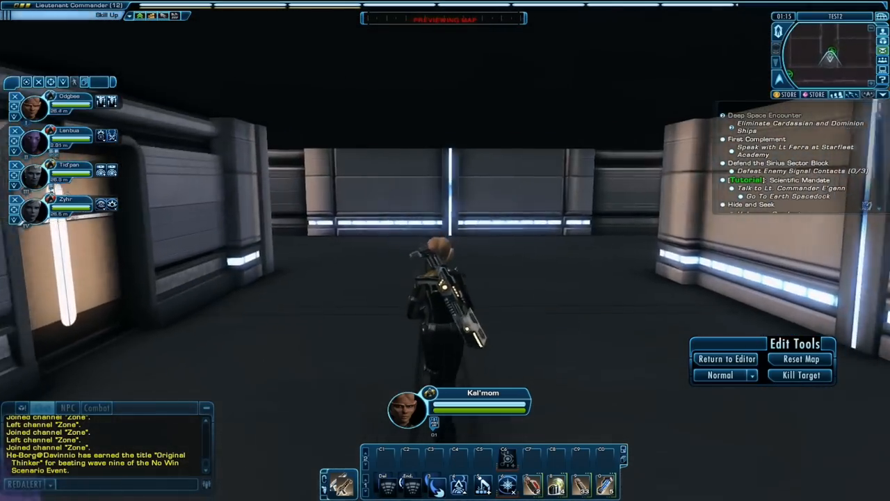
right_click_drag(445, 250, 313, 240)
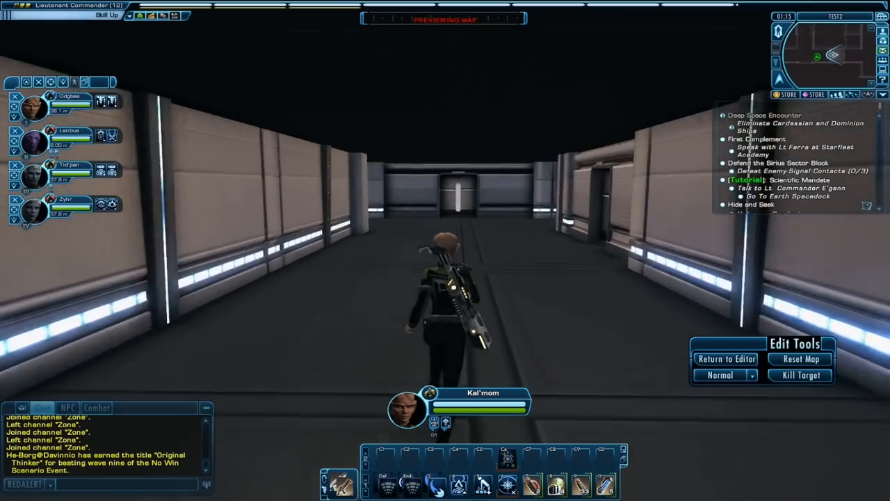
right_click_drag(446, 250, 626, 250)
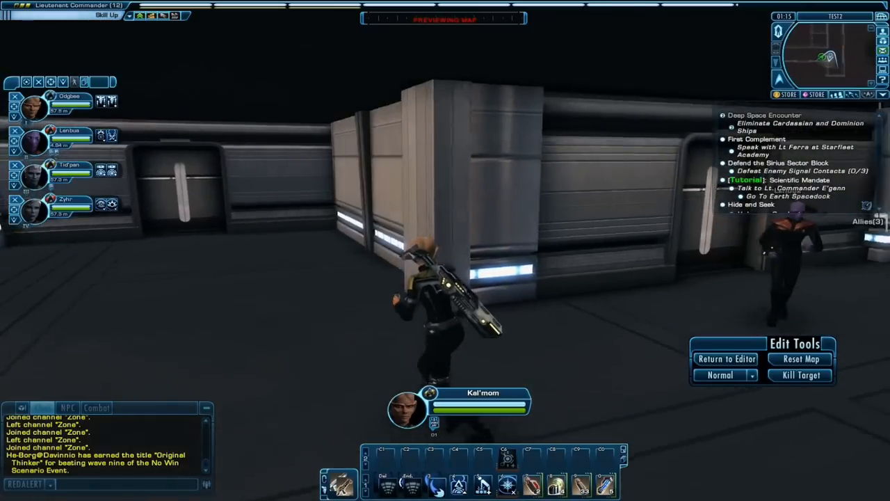
right_click_drag(445, 250, 216, 250)
key("w")
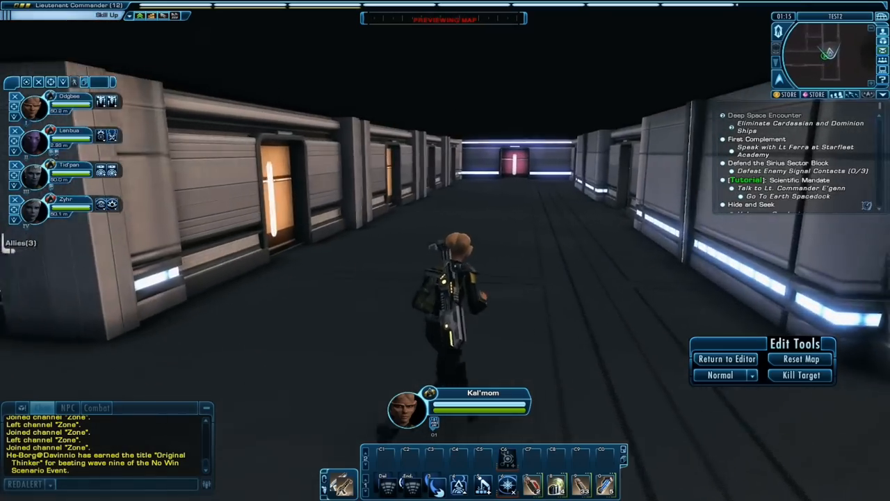
- Inspect the orange-lit side doors along the long corridor and walk to the red door at its end
right_click_drag(445, 250, 243, 250)
right_click_drag(445, 250, 209, 251)
key("w")
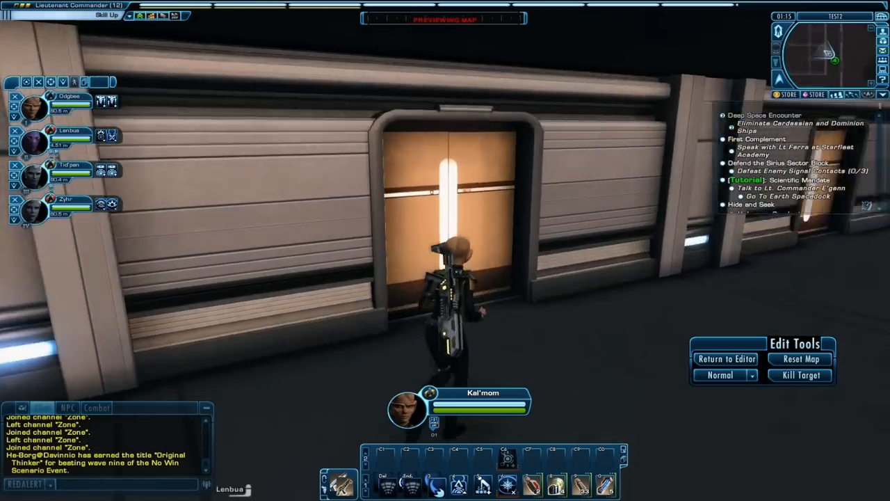
right_click_drag(445, 251, 327, 250)
key("w")
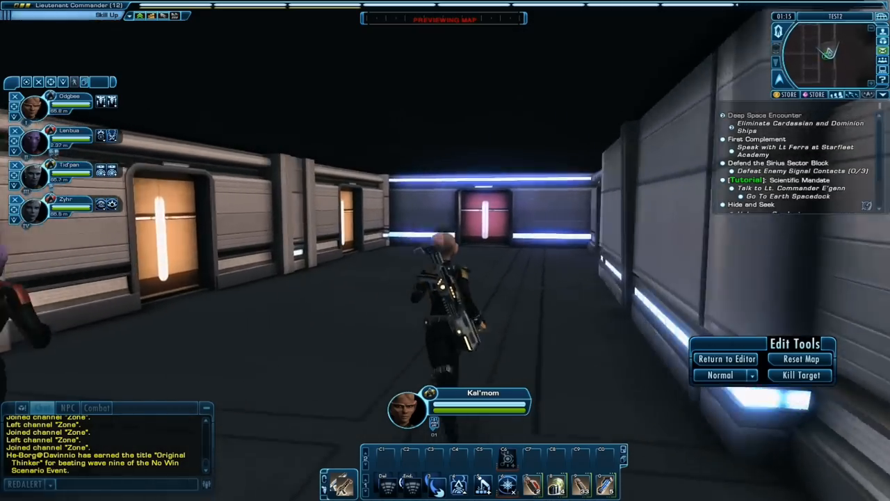
key("w")
right_click_drag(445, 251, 528, 250)
key("w")
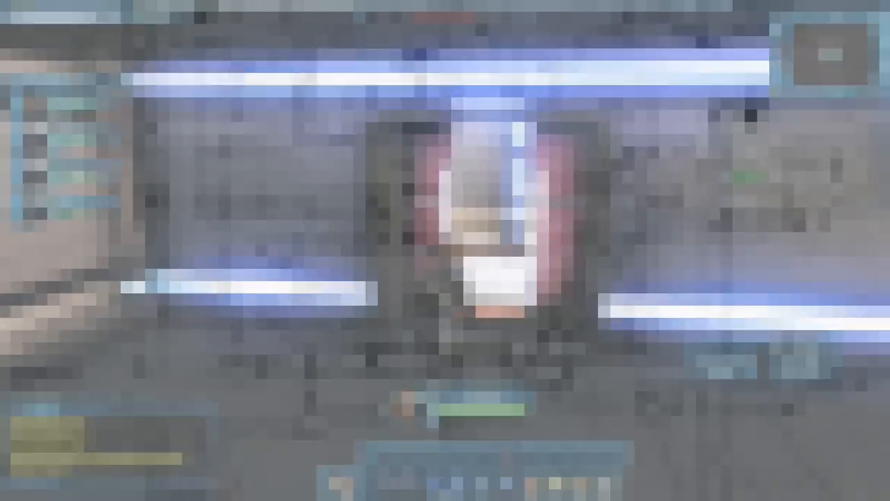